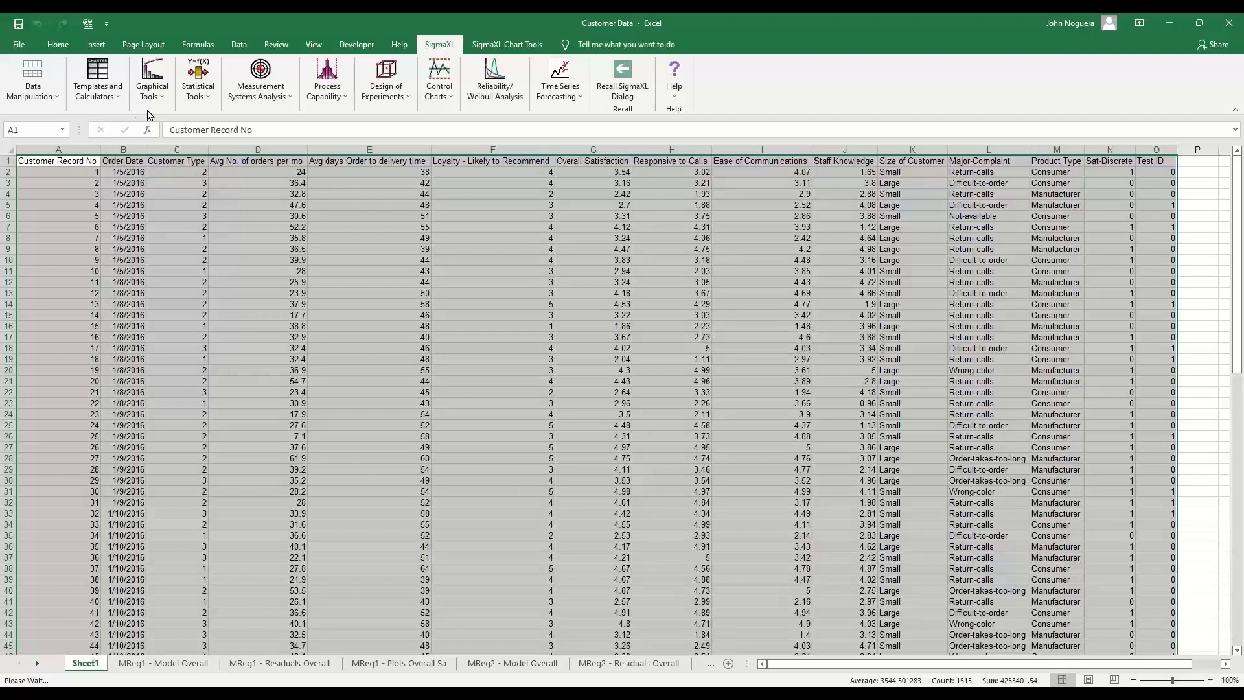
Start fitting an advanced multiple regression model on data range $A$1:$O$101, using the data labels.
left_click(204, 97)
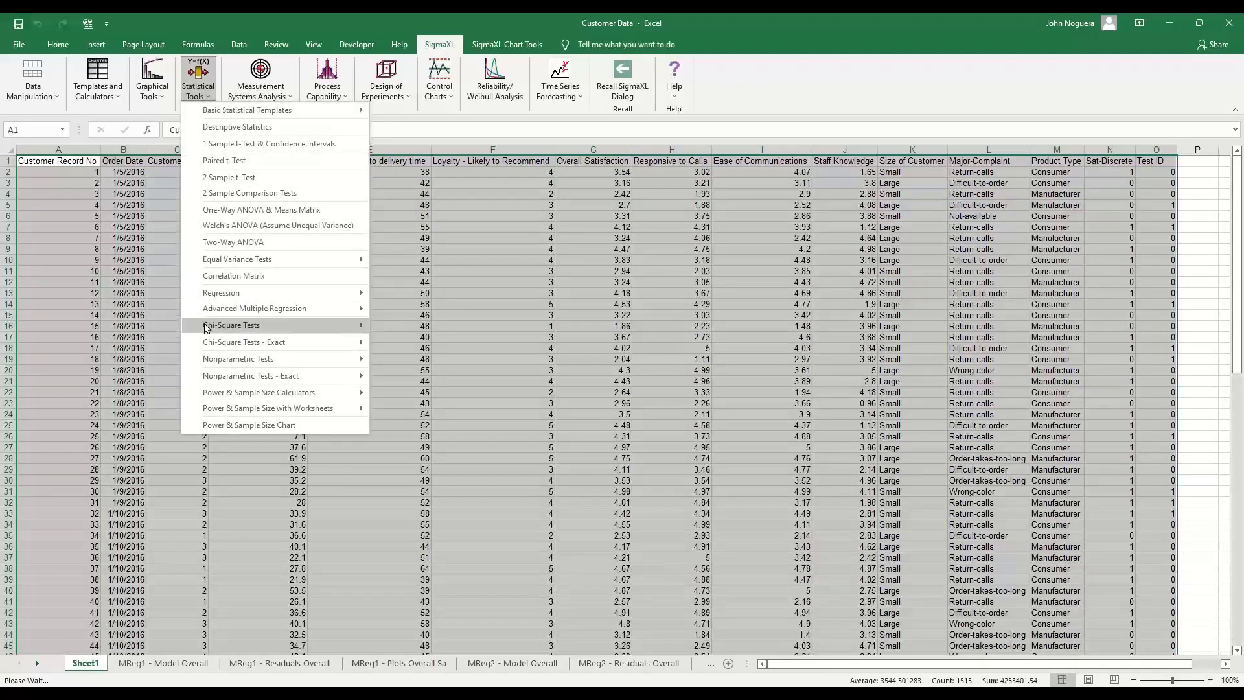
mouse_move(206, 312)
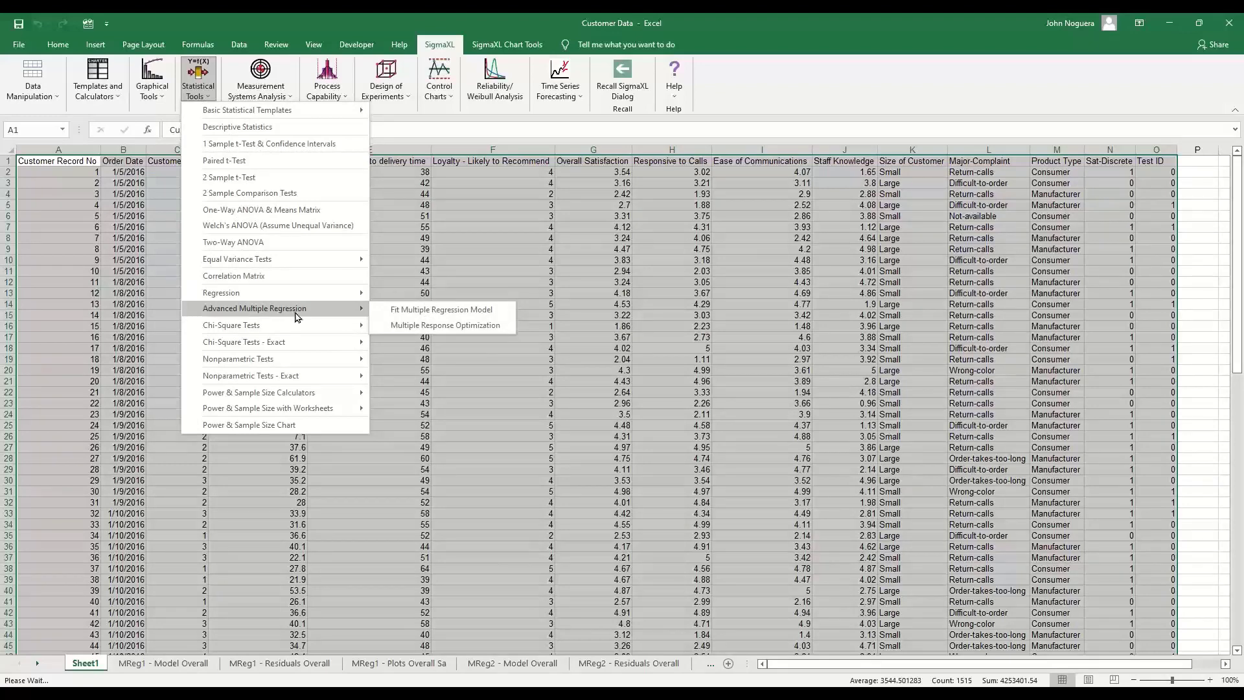
left_click(406, 310)
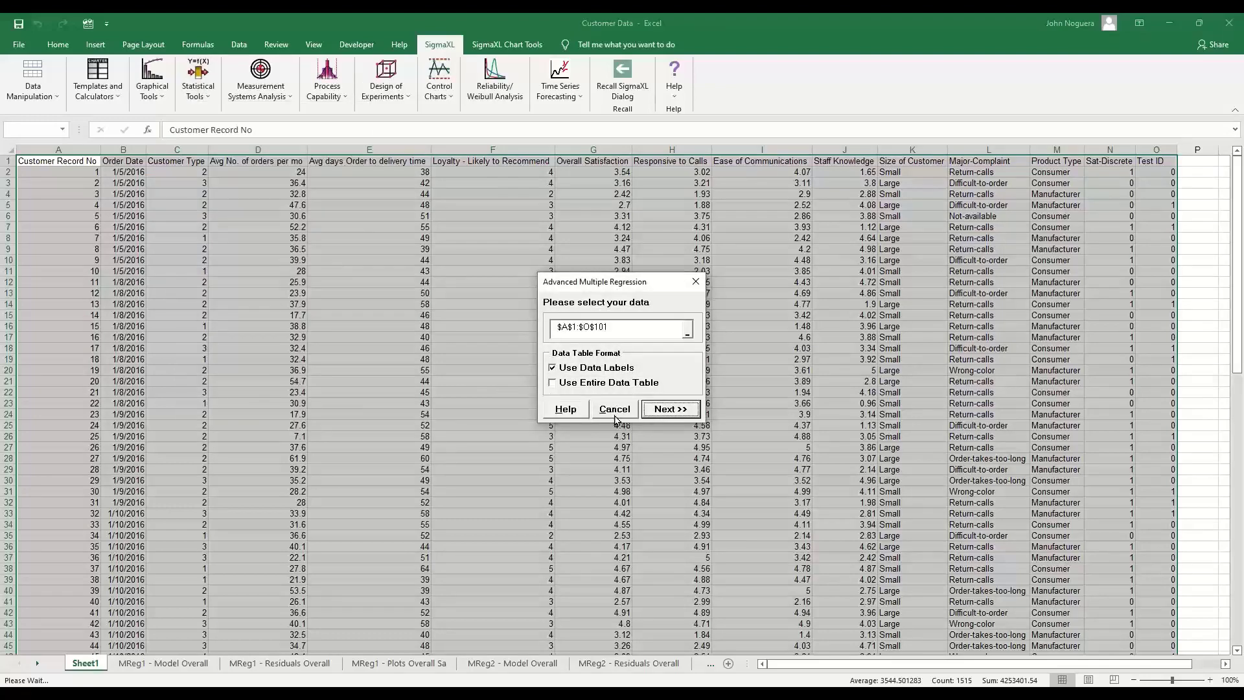
left_click(670, 409)
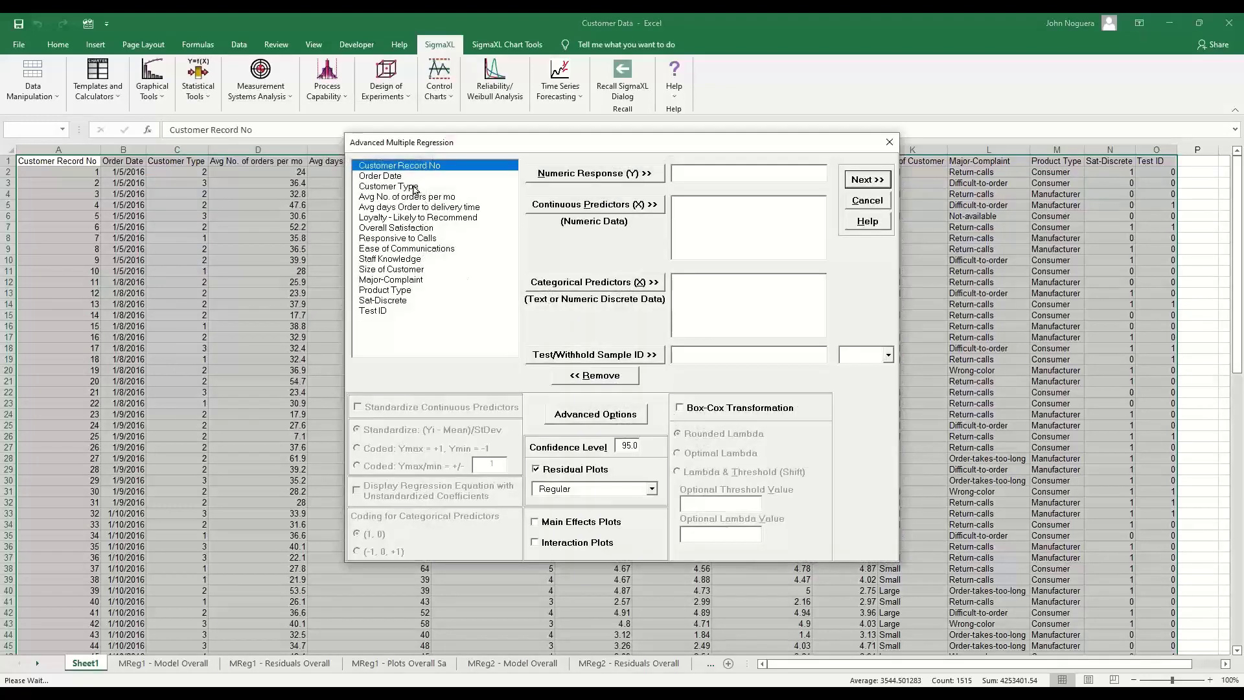
Assign Overall Satisfaction as numeric response, Responsive to Calls and Ease of Communications as continuous predictors, and Customer Type as categorical predictor.
left_click(401, 228)
left_click(559, 176)
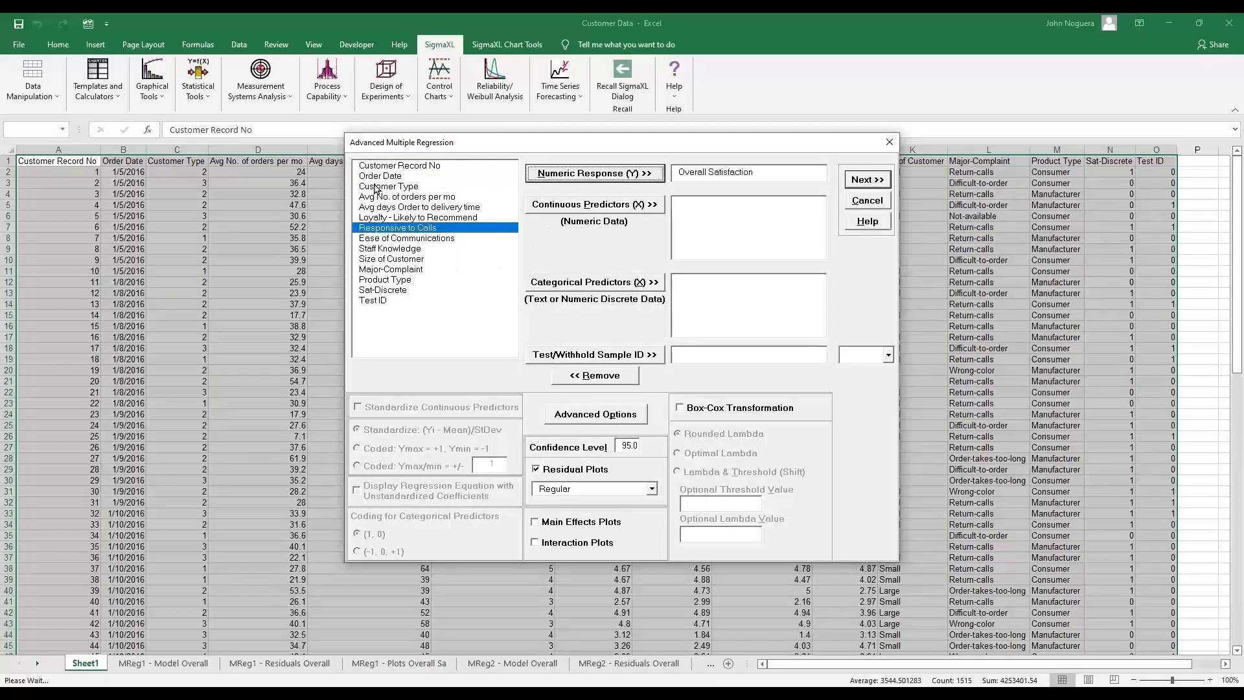
left_click(561, 212)
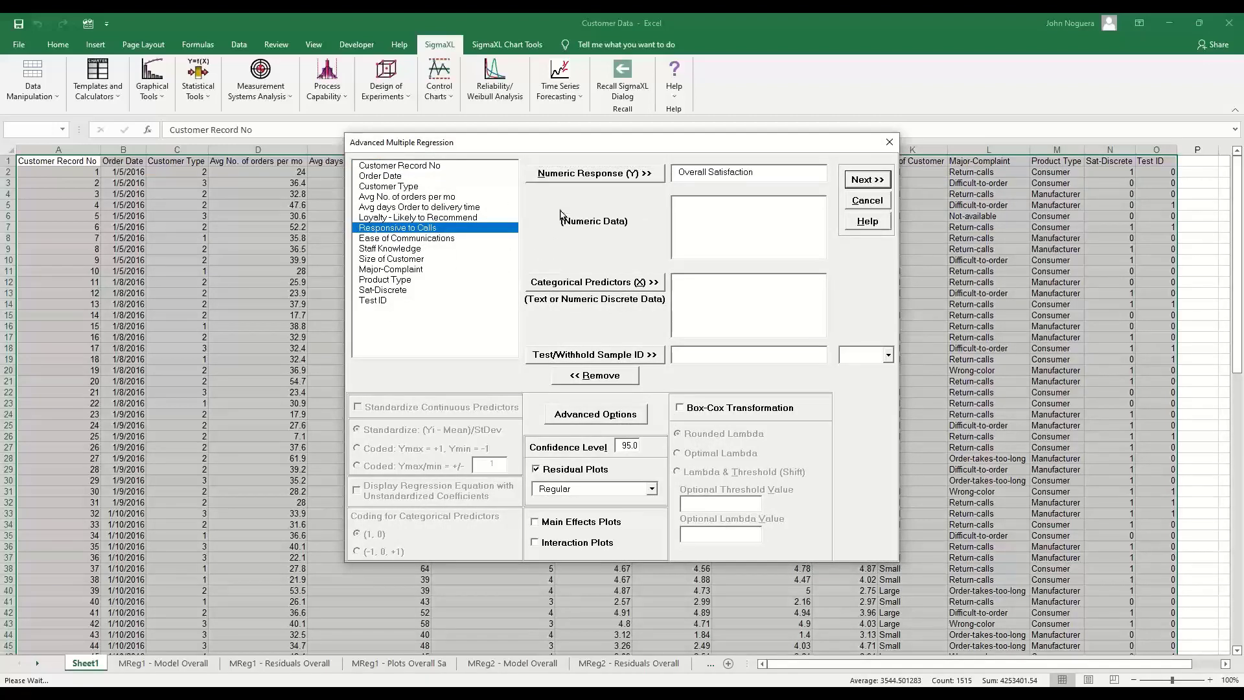
left_click(561, 214)
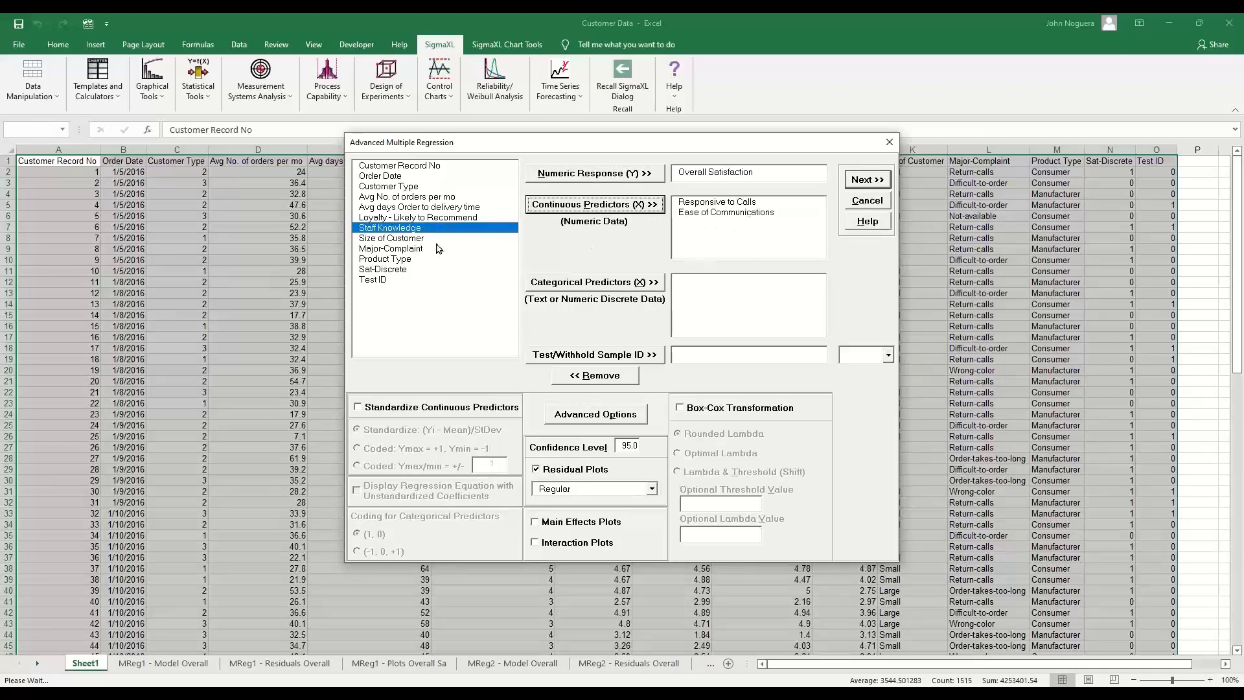
left_click(397, 186)
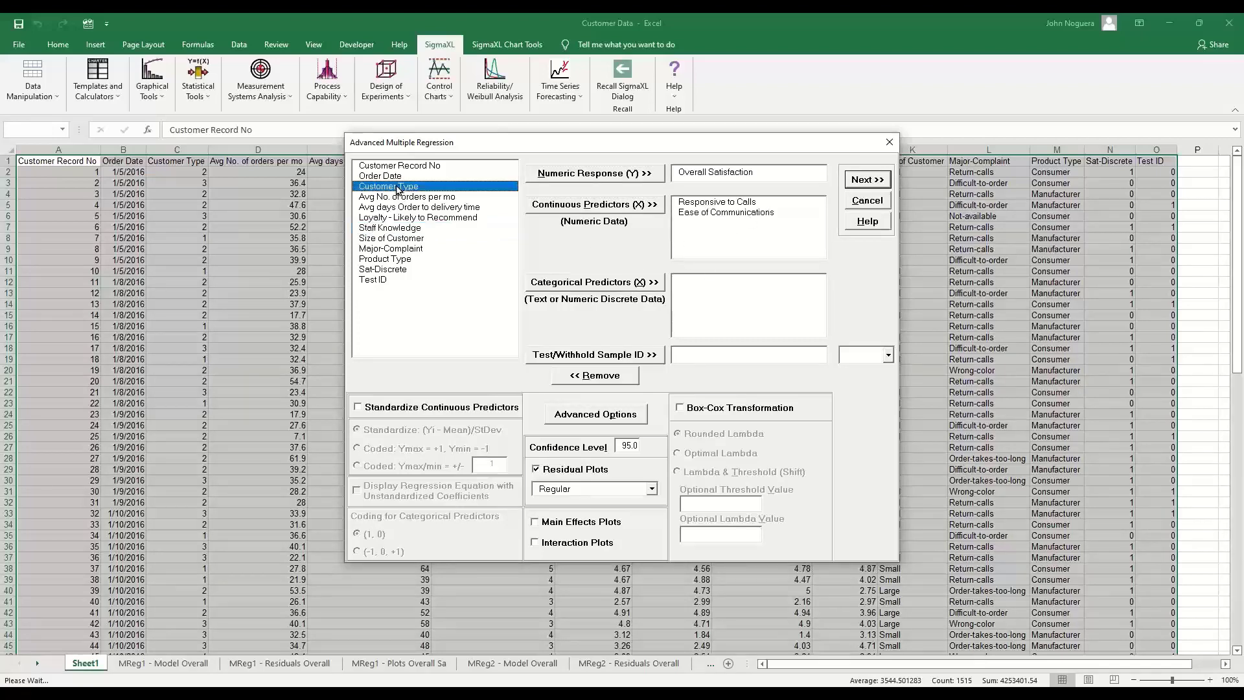
left_click(613, 291)
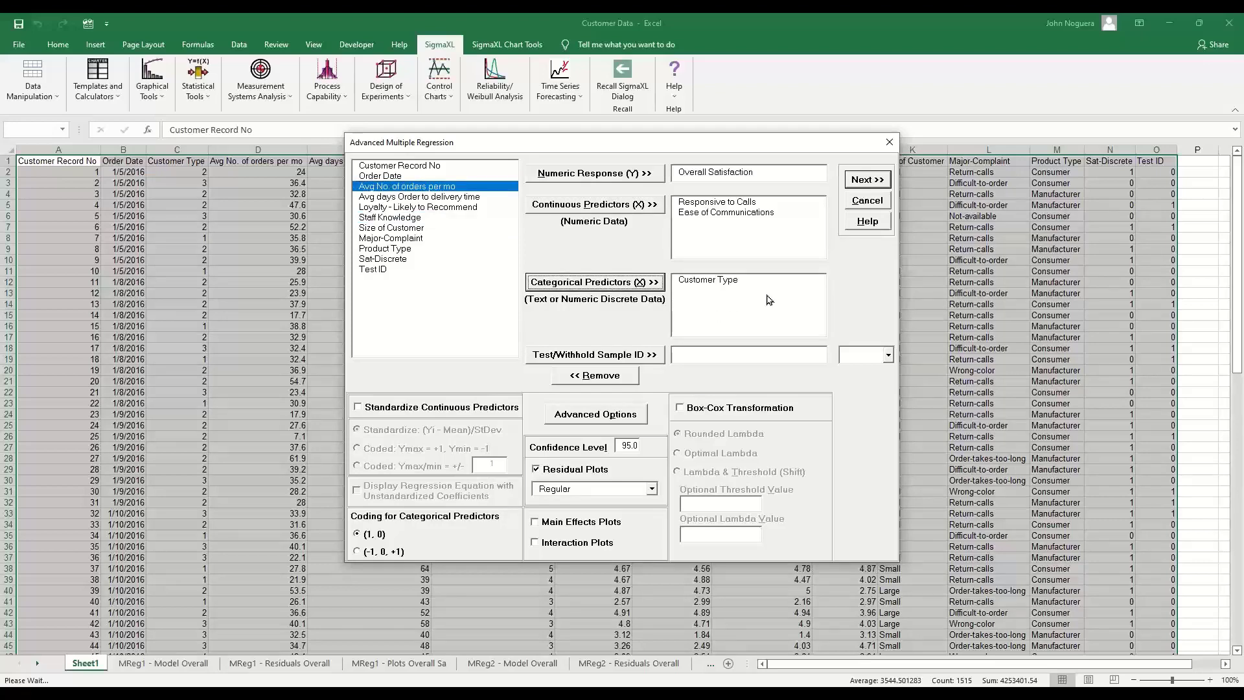
Enable standardization of the continuous predictors by (Yi - Mean)/StDev, and include main effects plots and interaction plots.
left_click(447, 409)
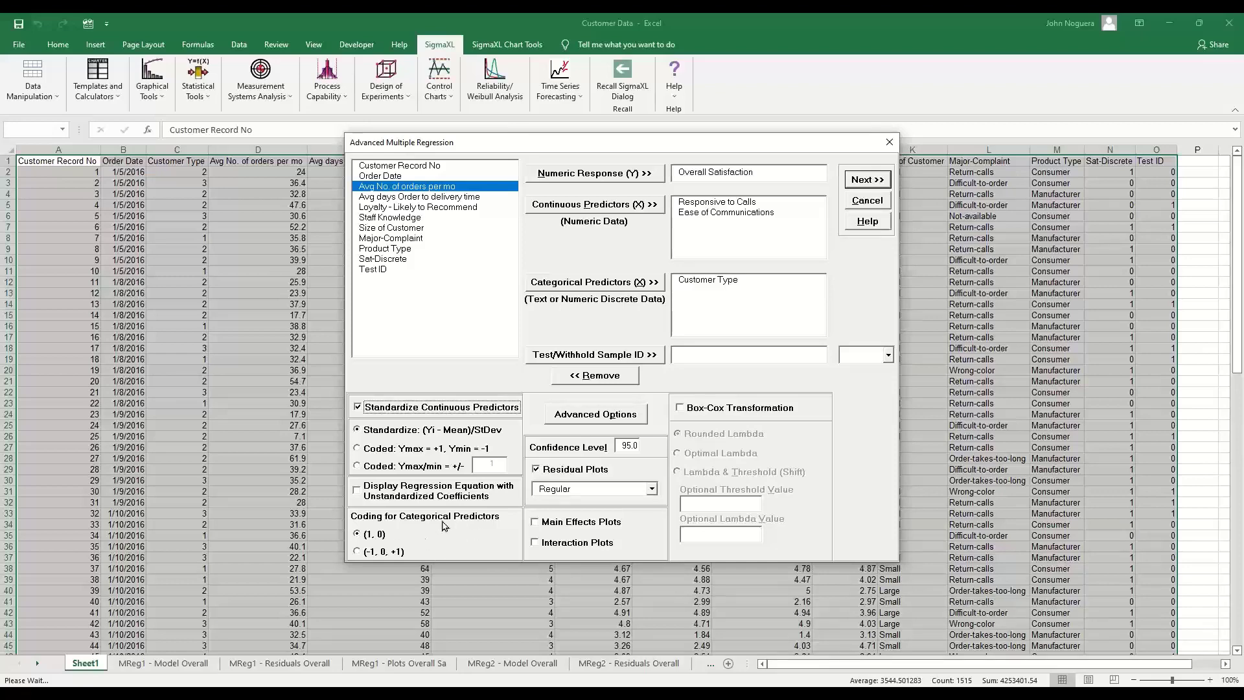
left_click(563, 527)
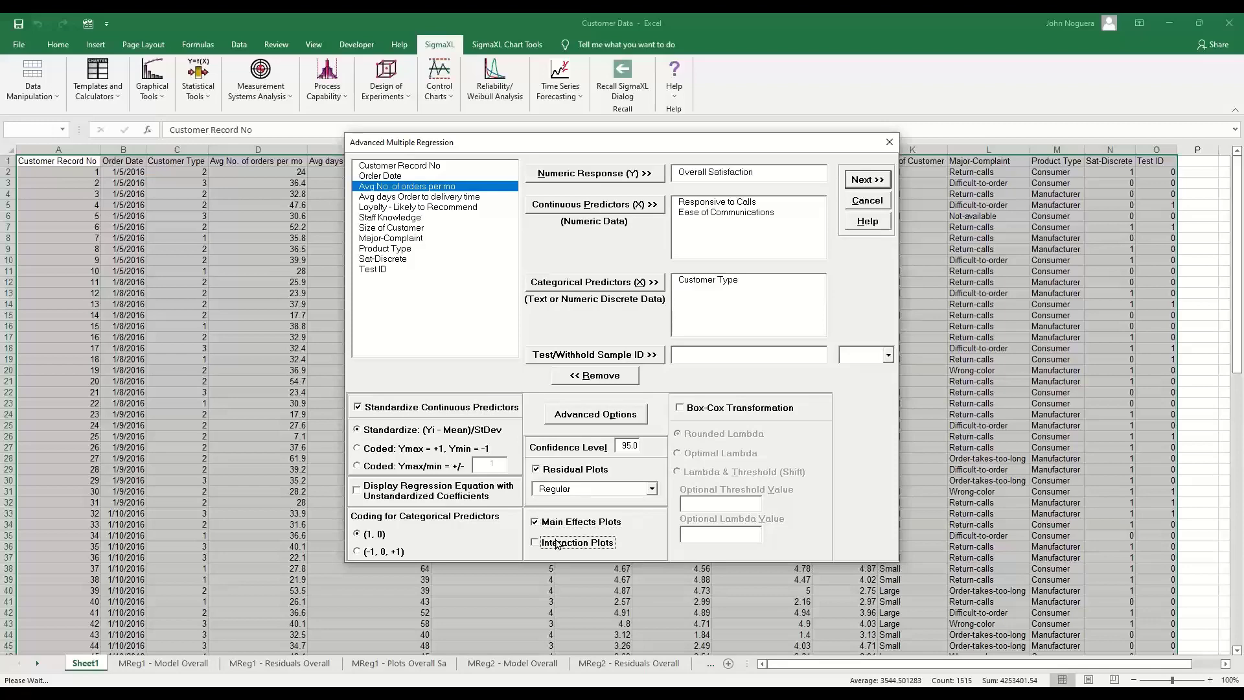
left_click(557, 543)
Enable K-Fold Cross Validation with 10 folds and seed 1234 in the advanced regression options.
left_click(615, 420)
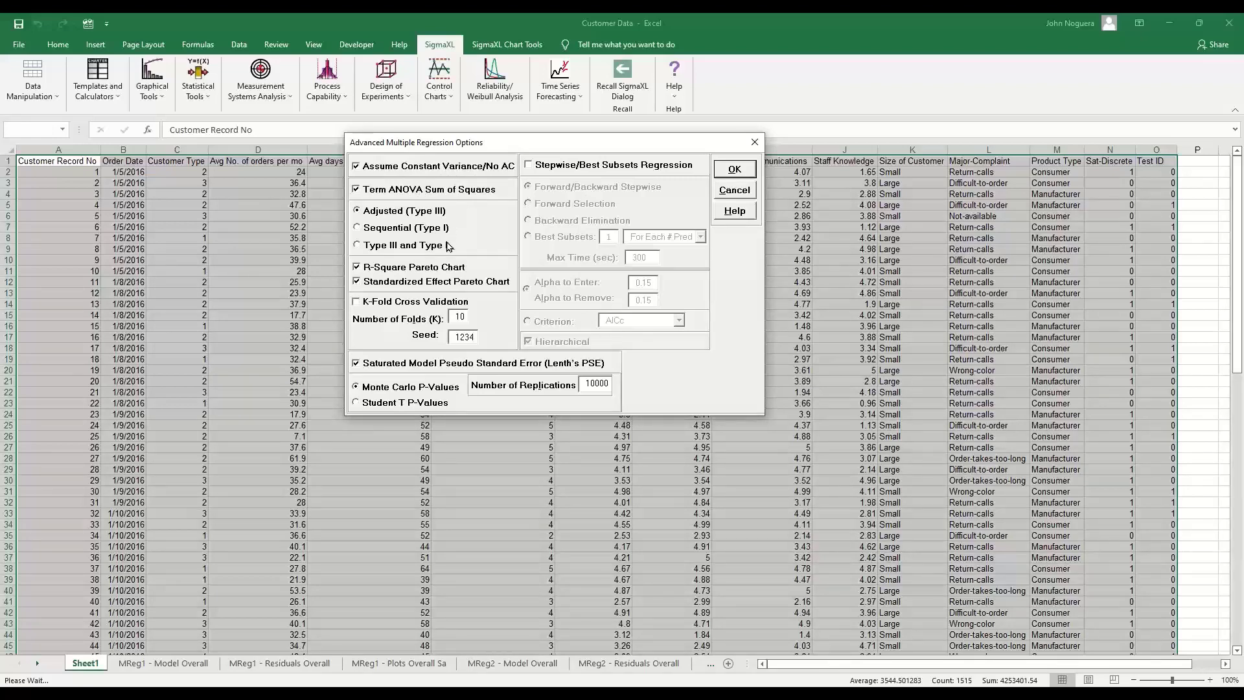
left_click(370, 304)
left_click(735, 170)
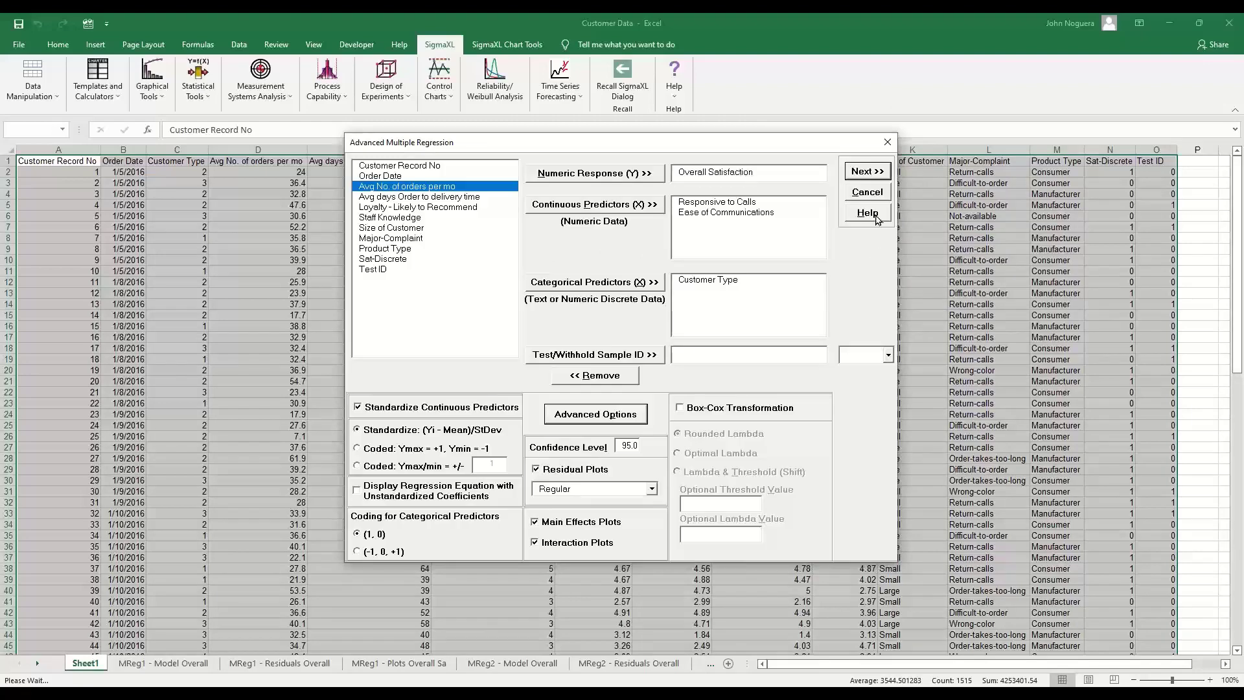
Include all Main Effects terms with the constant in the model and run the regression.
left_click(860, 171)
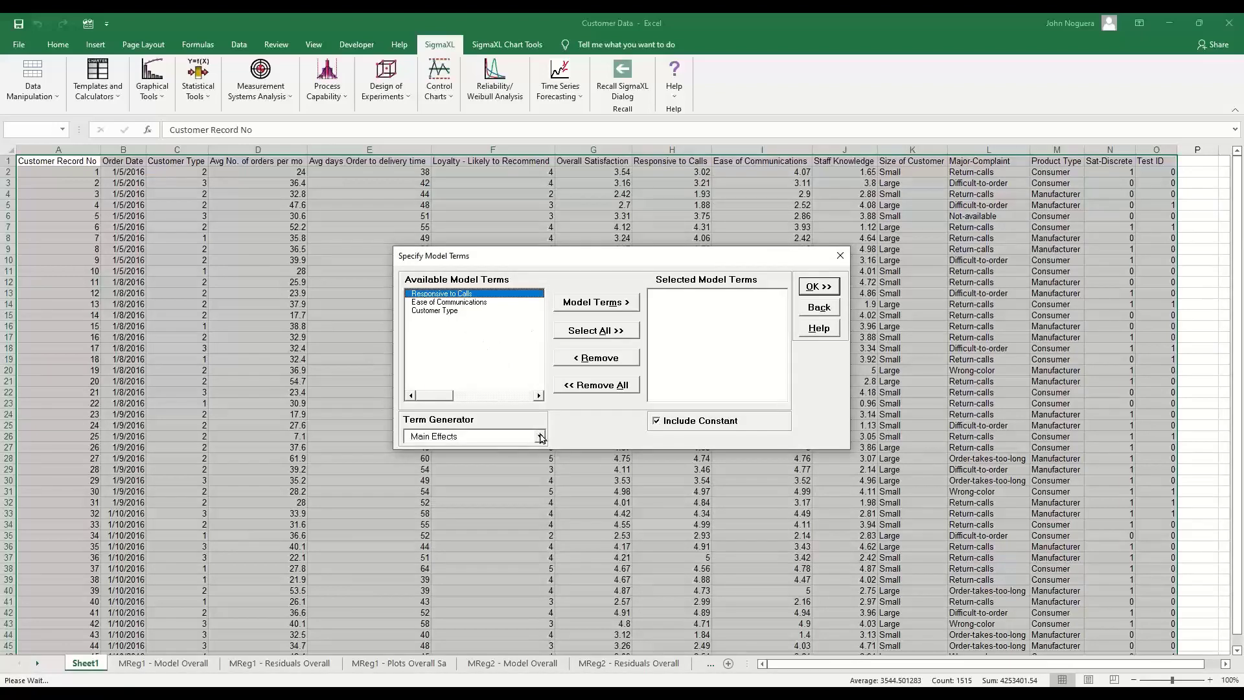
left_click(541, 436)
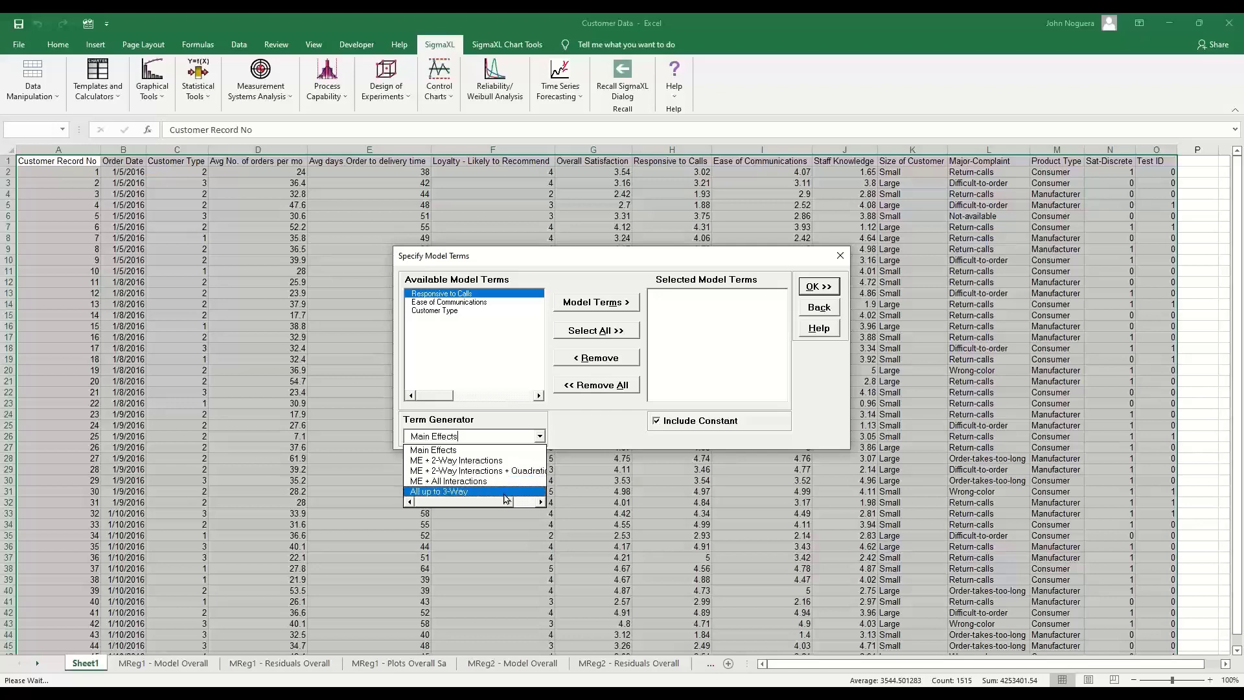
left_click(502, 451)
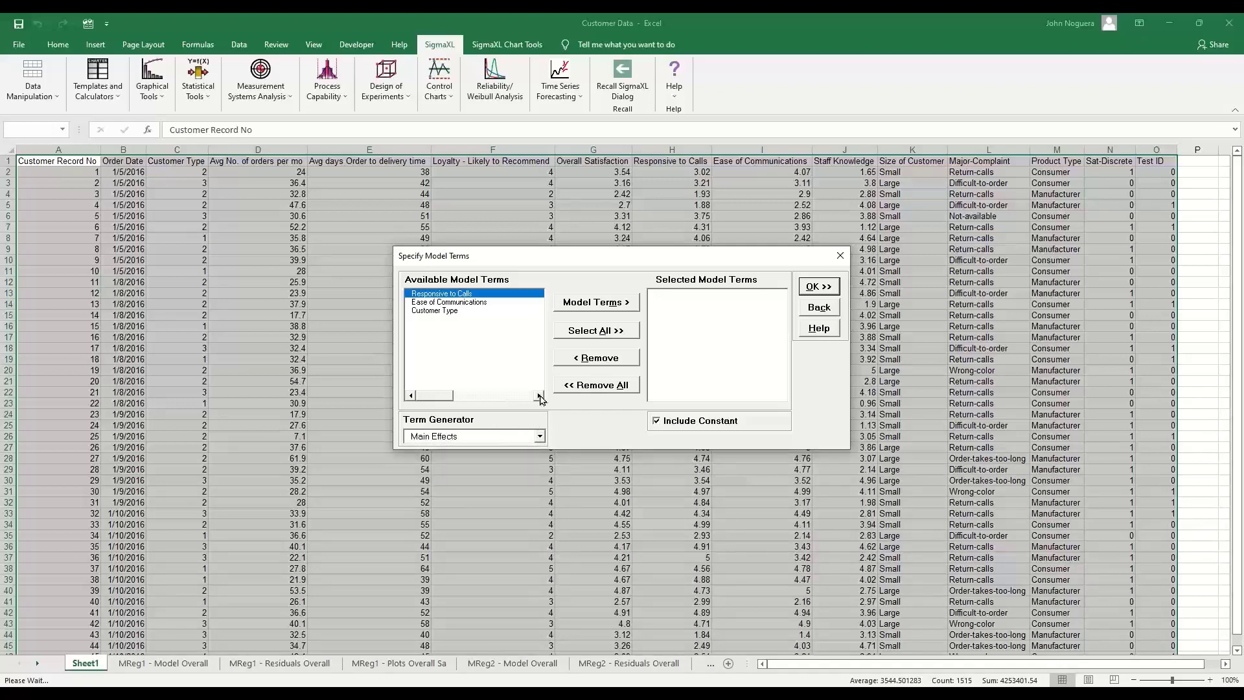
left_click(585, 332)
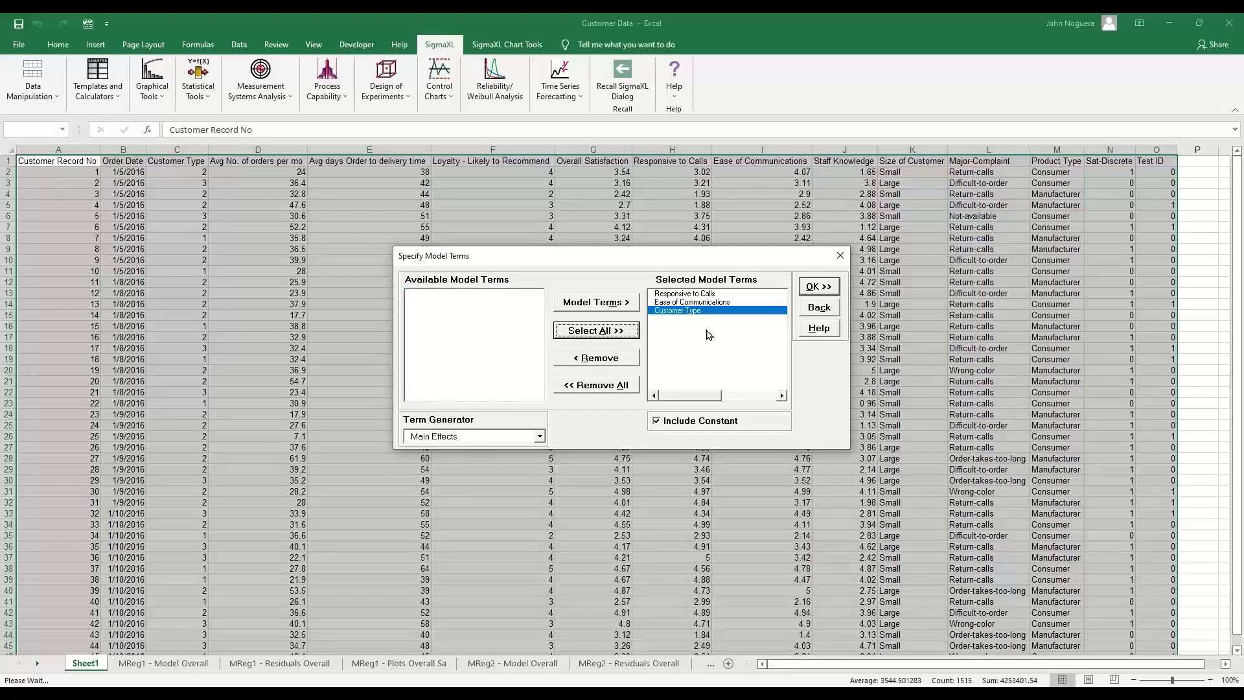
left_click(809, 282)
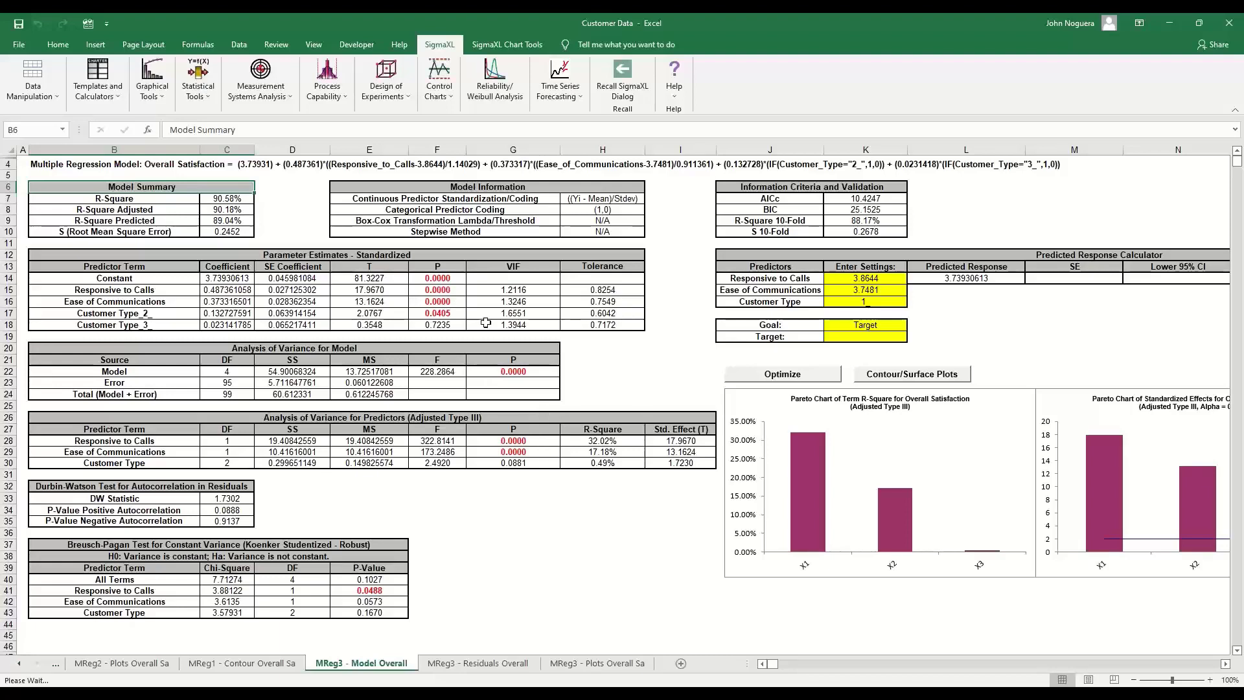
Check the Customer Type p-value in the predictor ANOVA and the All Terms and Responsive to Calls p-values in the Breusch-Pagan test.
left_click(531, 464)
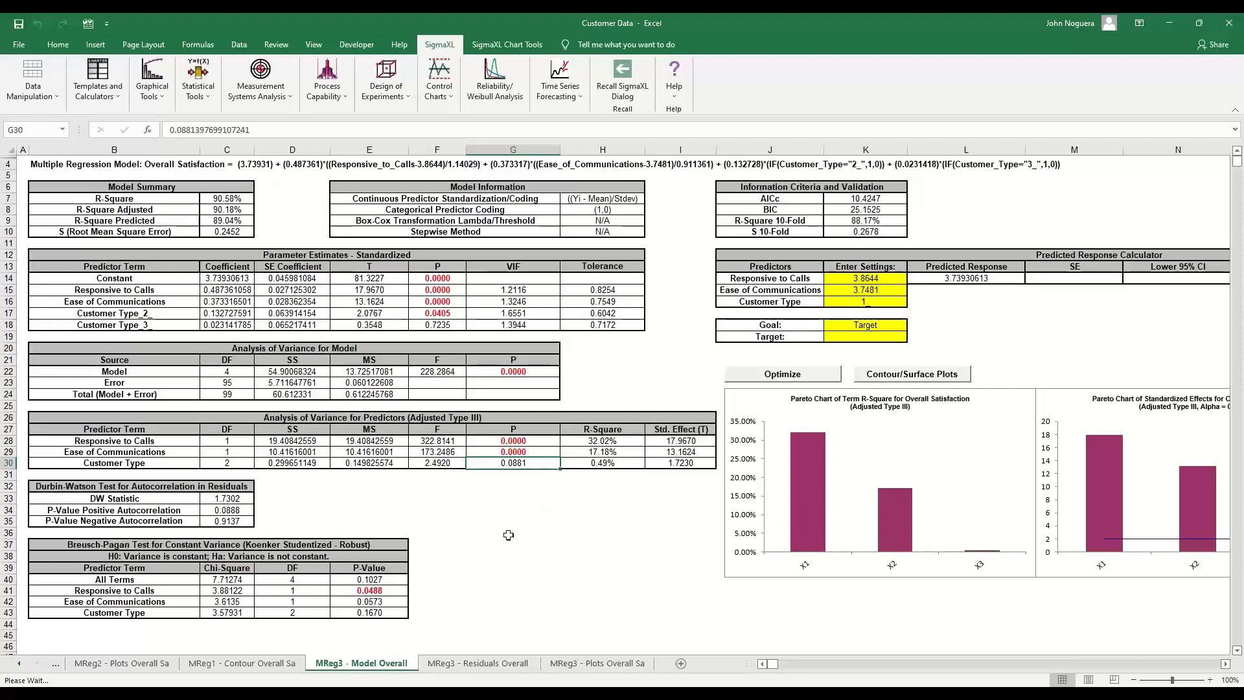
left_click(379, 582)
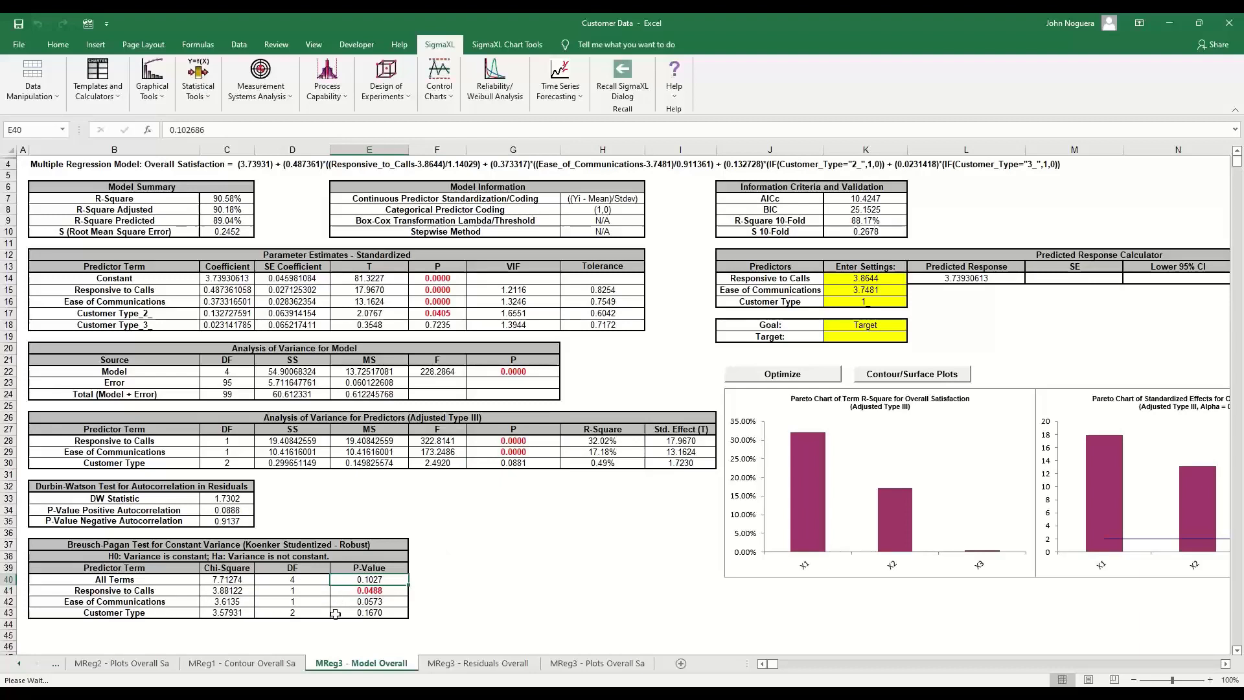
left_click(348, 591)
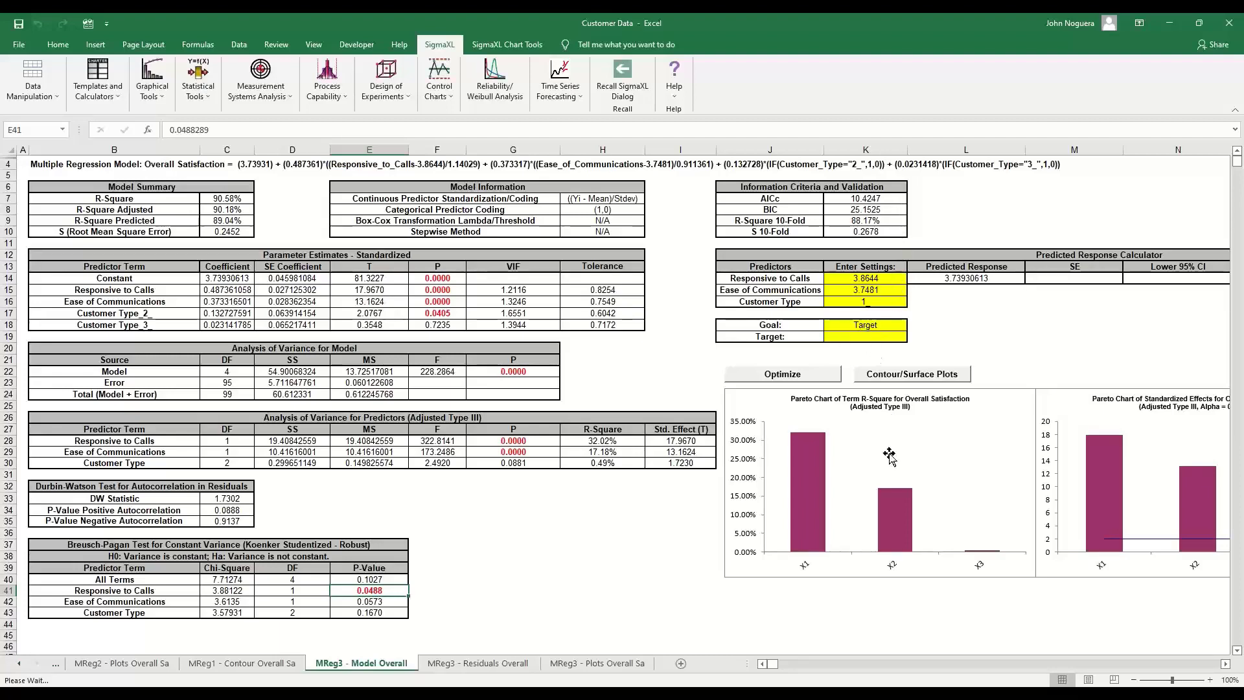
Examine the term R-Square and standardized effects Pareto charts for Overall Satisfaction along with their legend.
left_click(1225, 664)
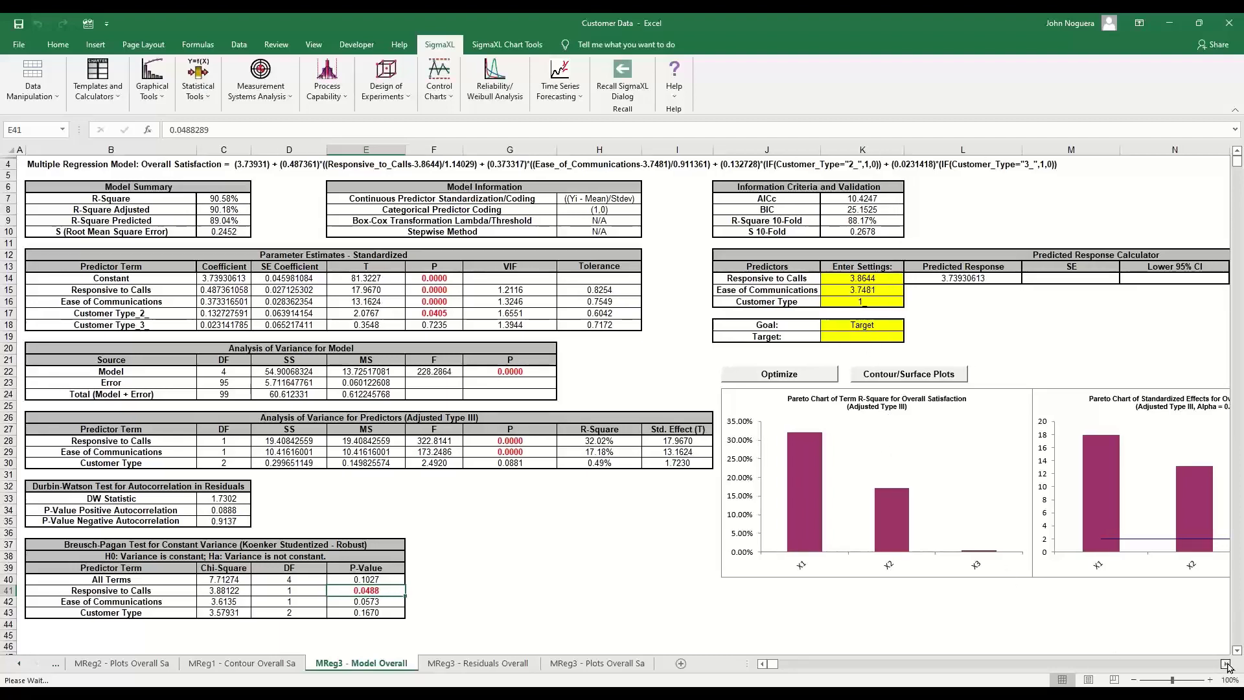
left_click(1225, 663)
left_click(1225, 664)
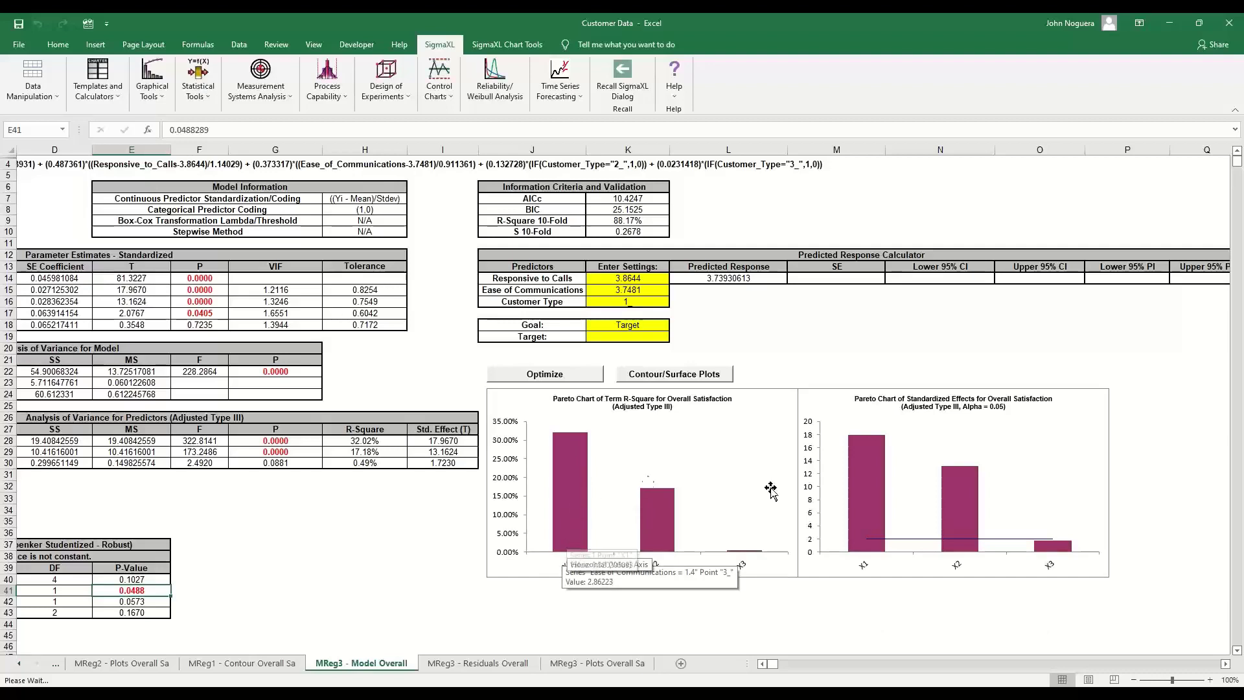
scroll(1224, 663, "right", 2)
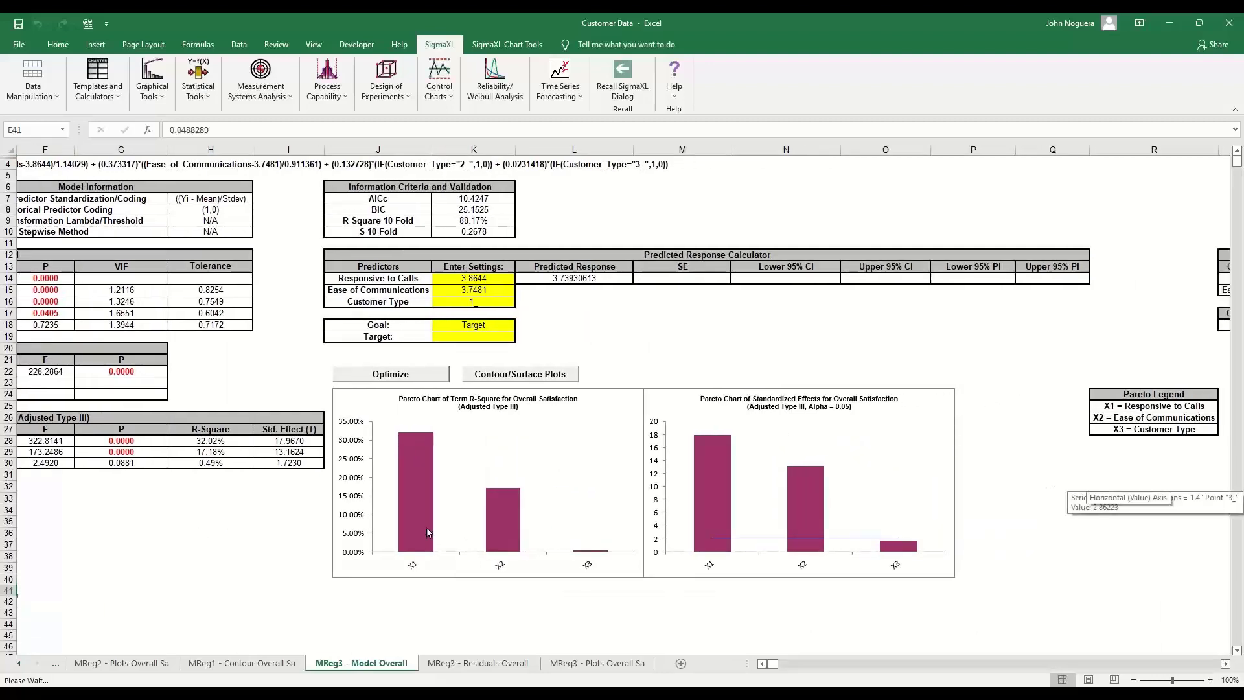
mouse_move(426, 527)
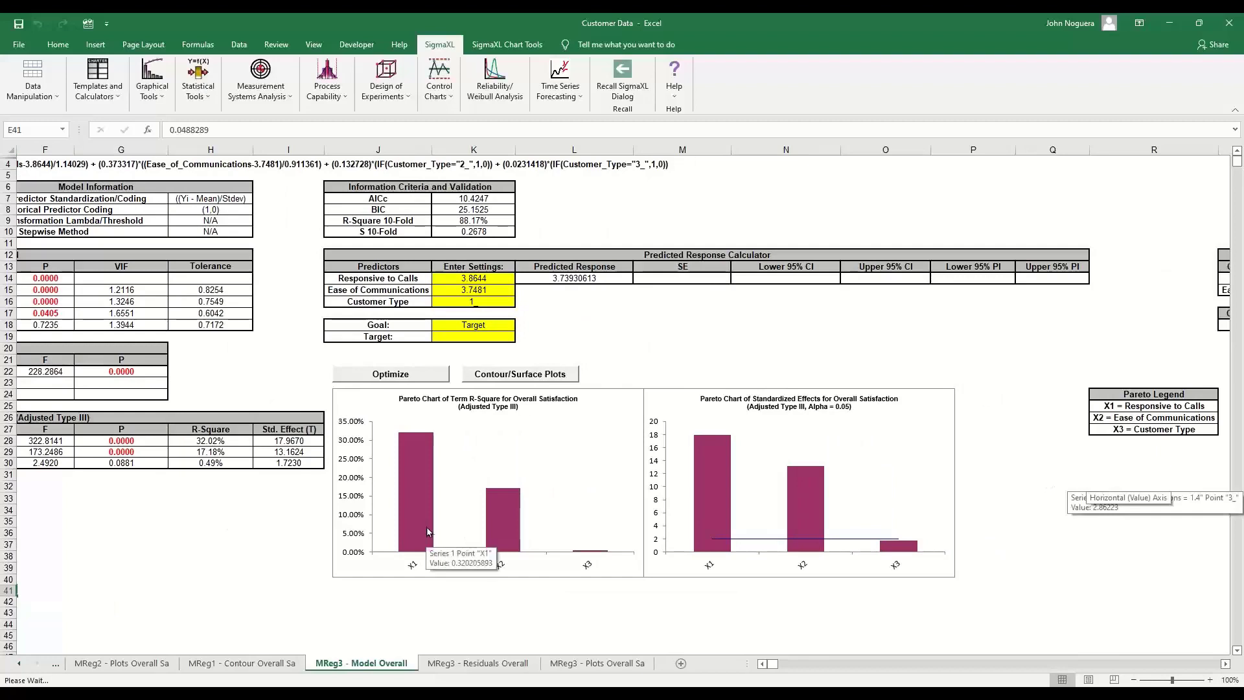
mouse_move(500, 530)
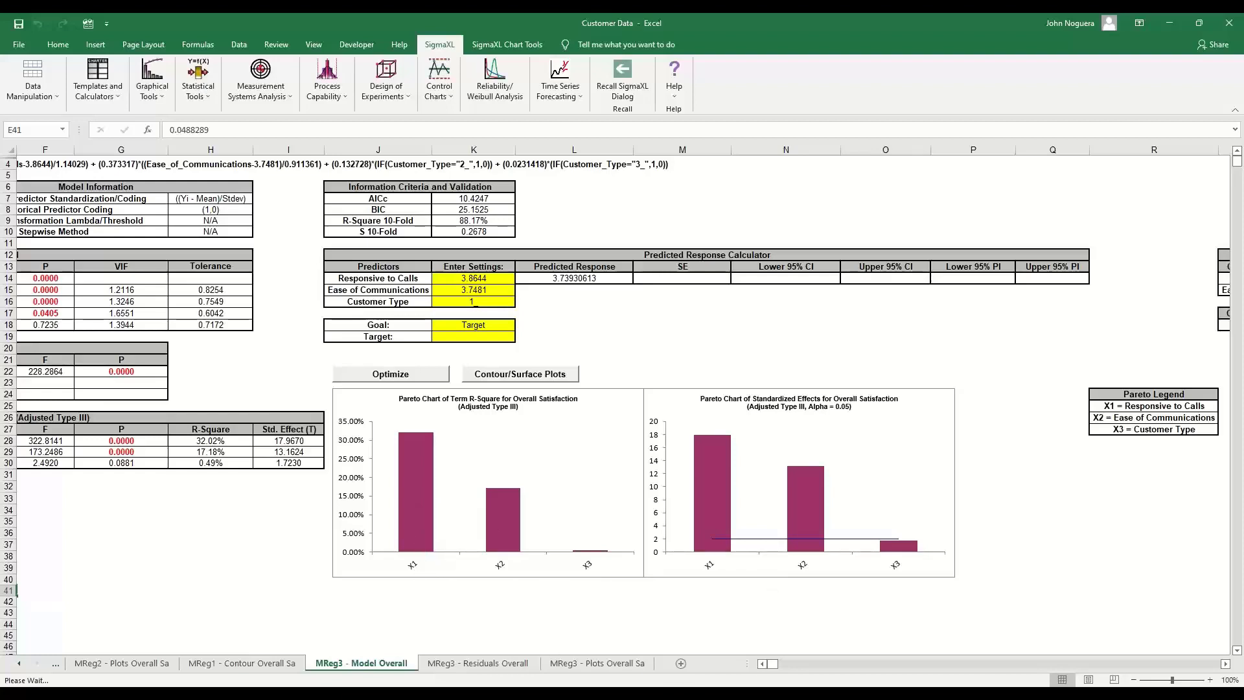
Switch Customer Type in the Predicted Response Calculator to 2_ and return it to 1_.
left_click(763, 663)
left_click(763, 664)
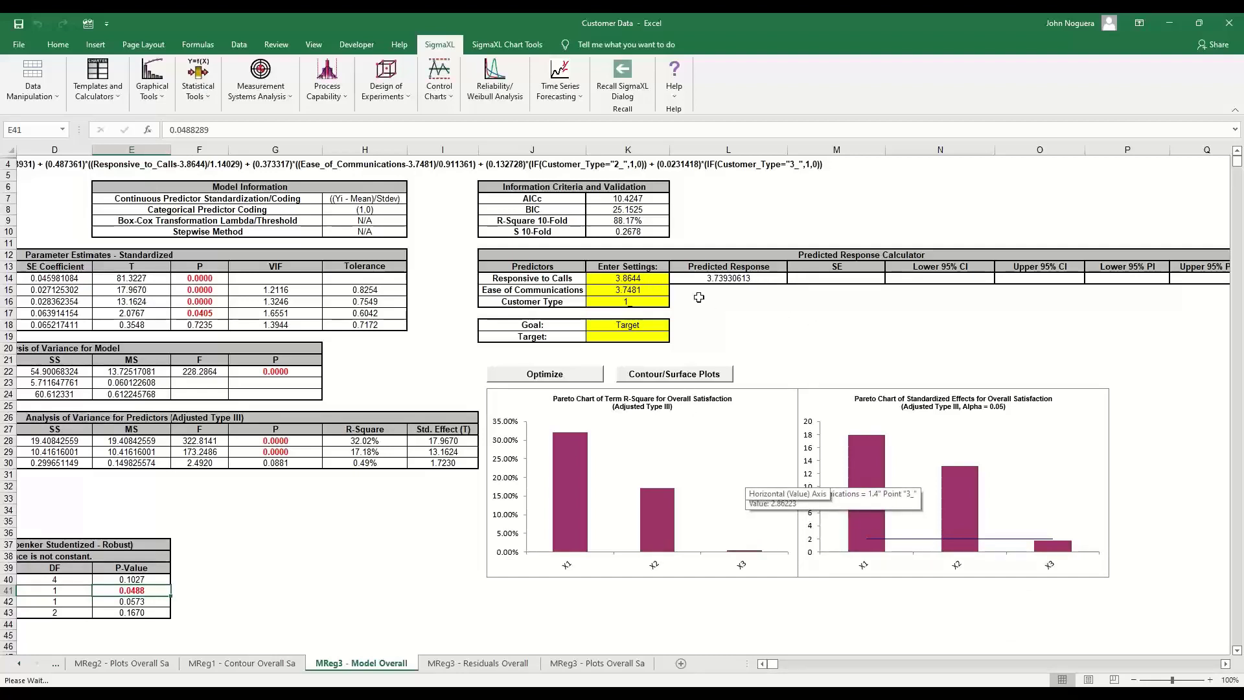
left_click(651, 301)
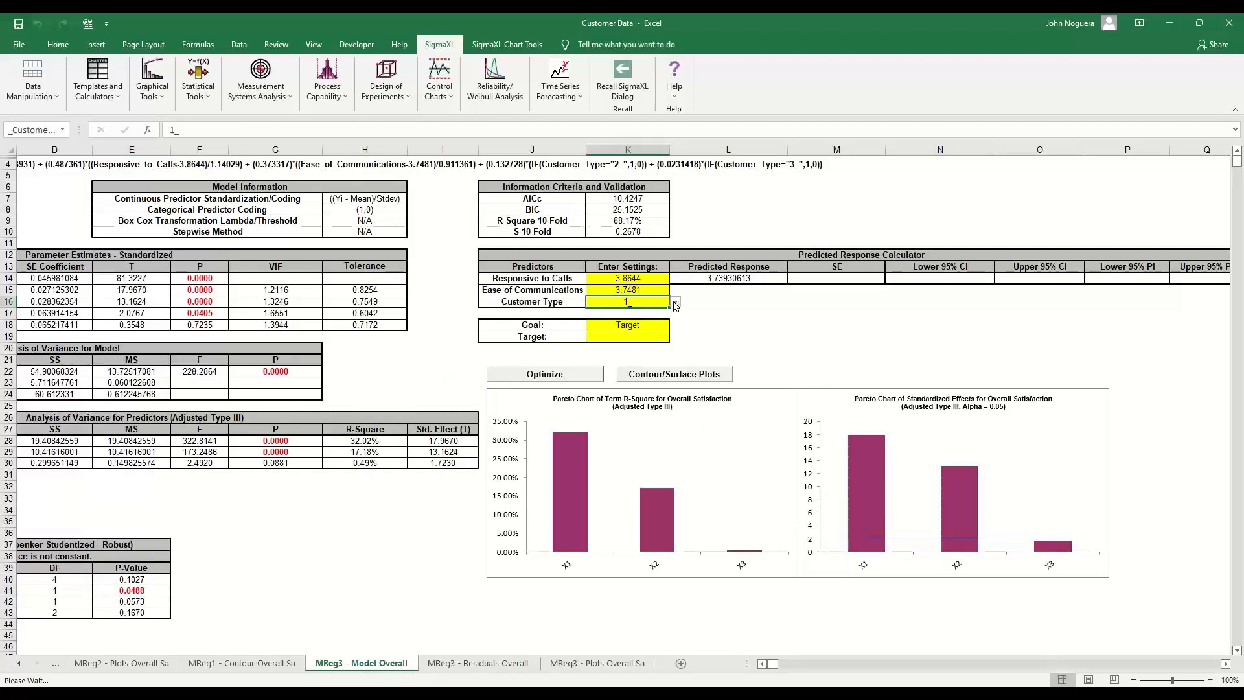
left_click(675, 303)
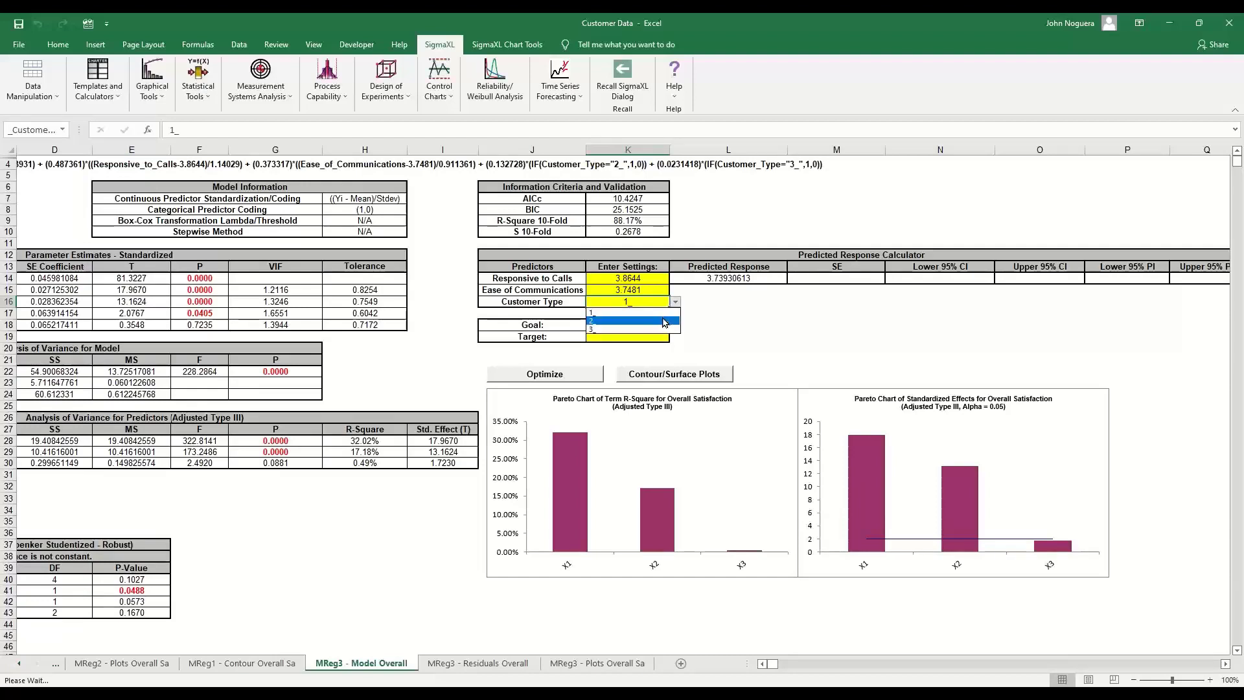
left_click(665, 321)
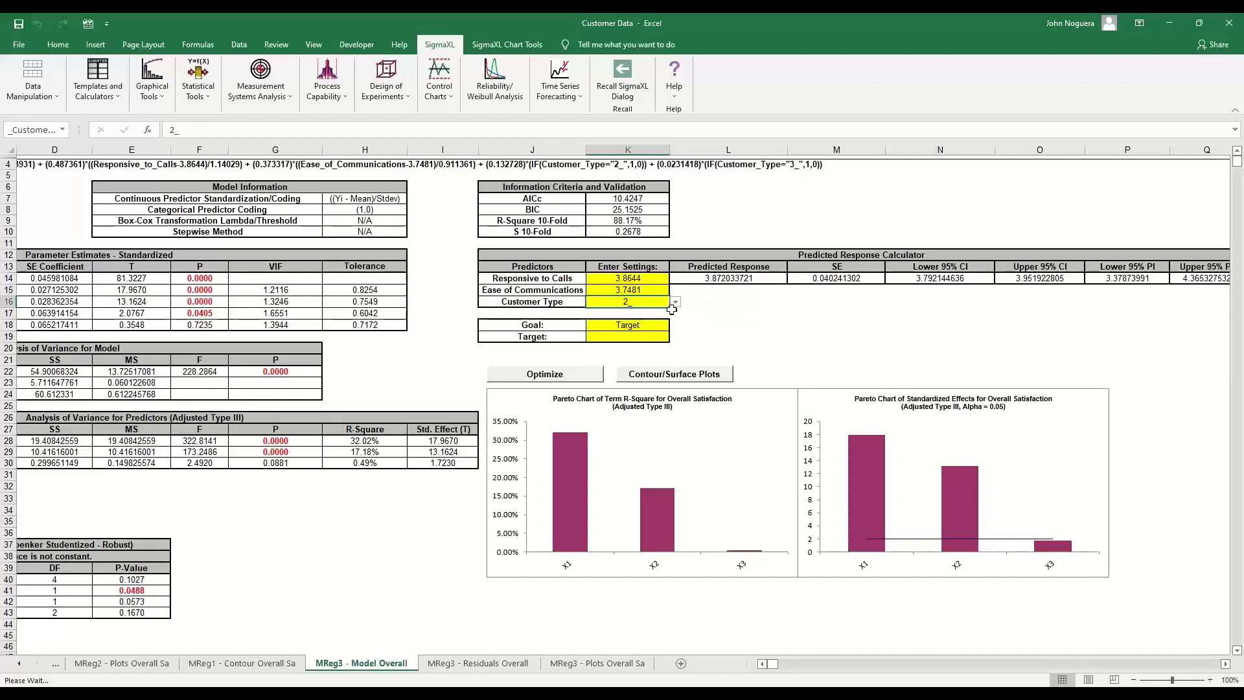
left_click(676, 308)
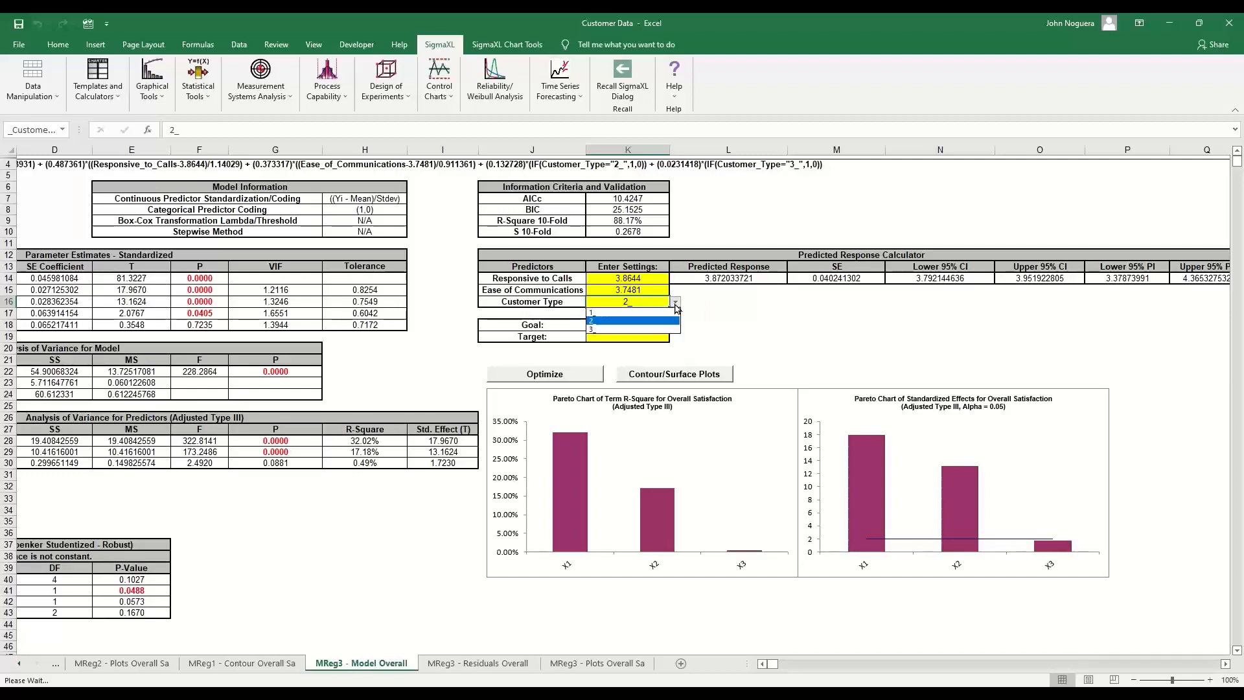
left_click(658, 321)
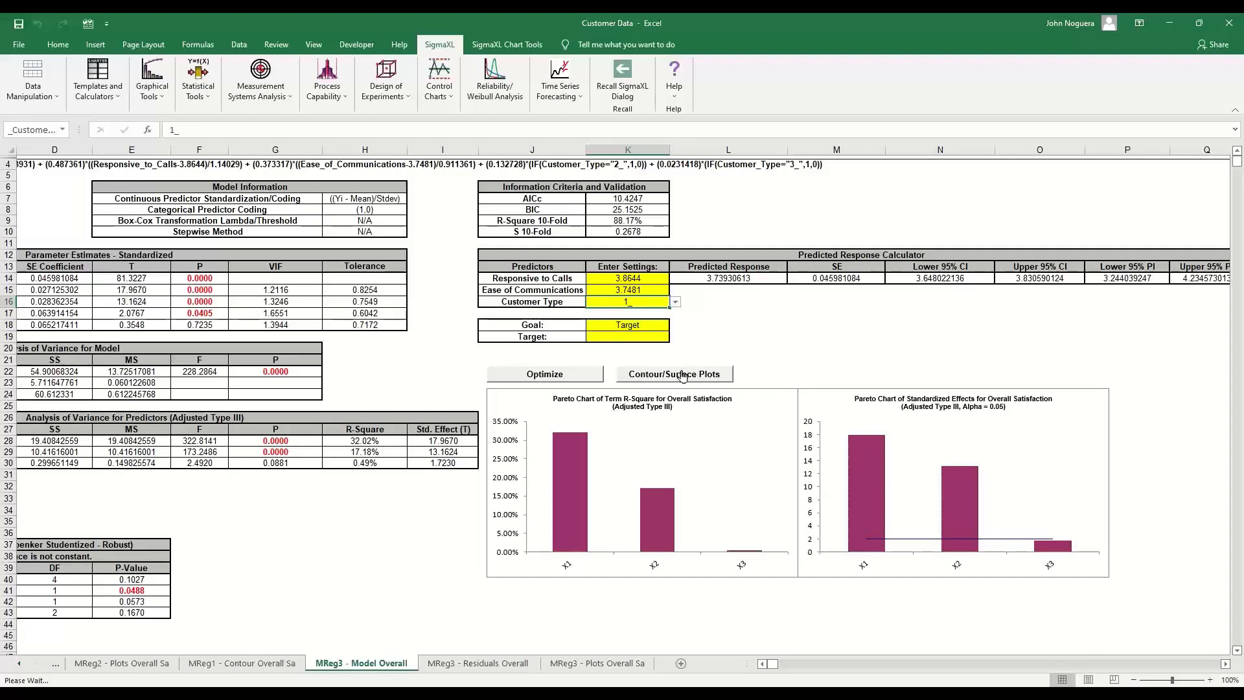
Set the Predicted Response Calculator's goal to Maximize, run the optimization, and create the contour and surface plots for Overall Satisfaction.
left_click(625, 326)
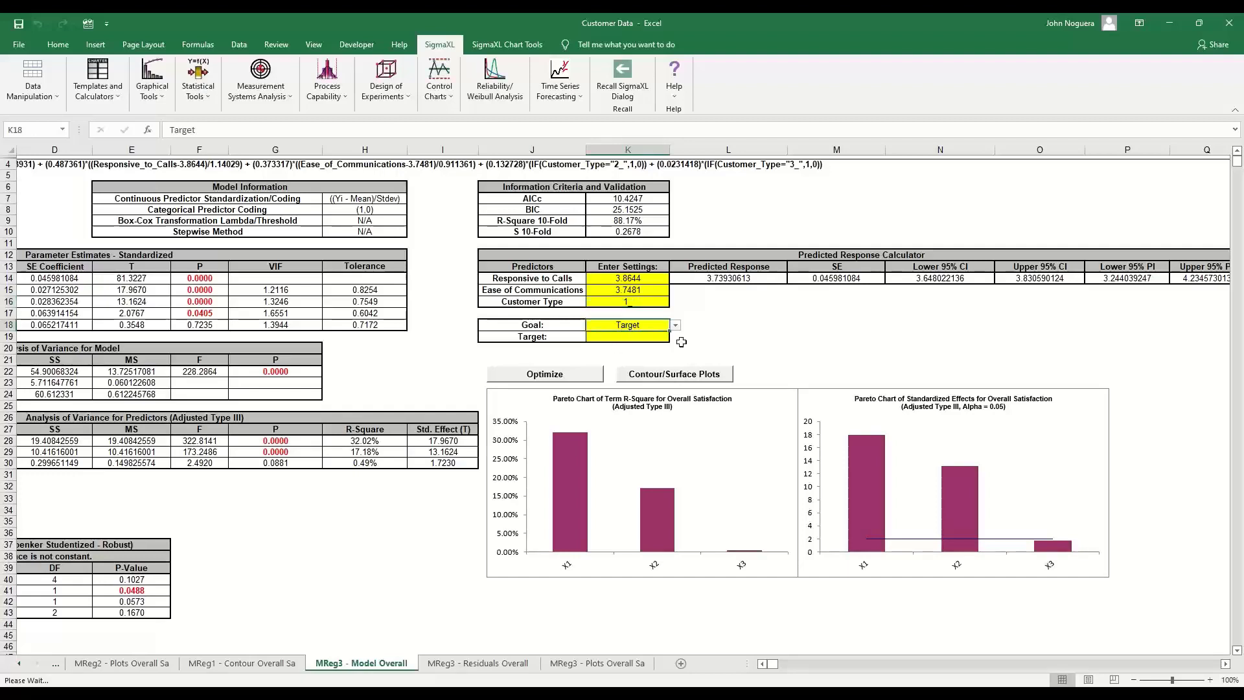
left_click(675, 325)
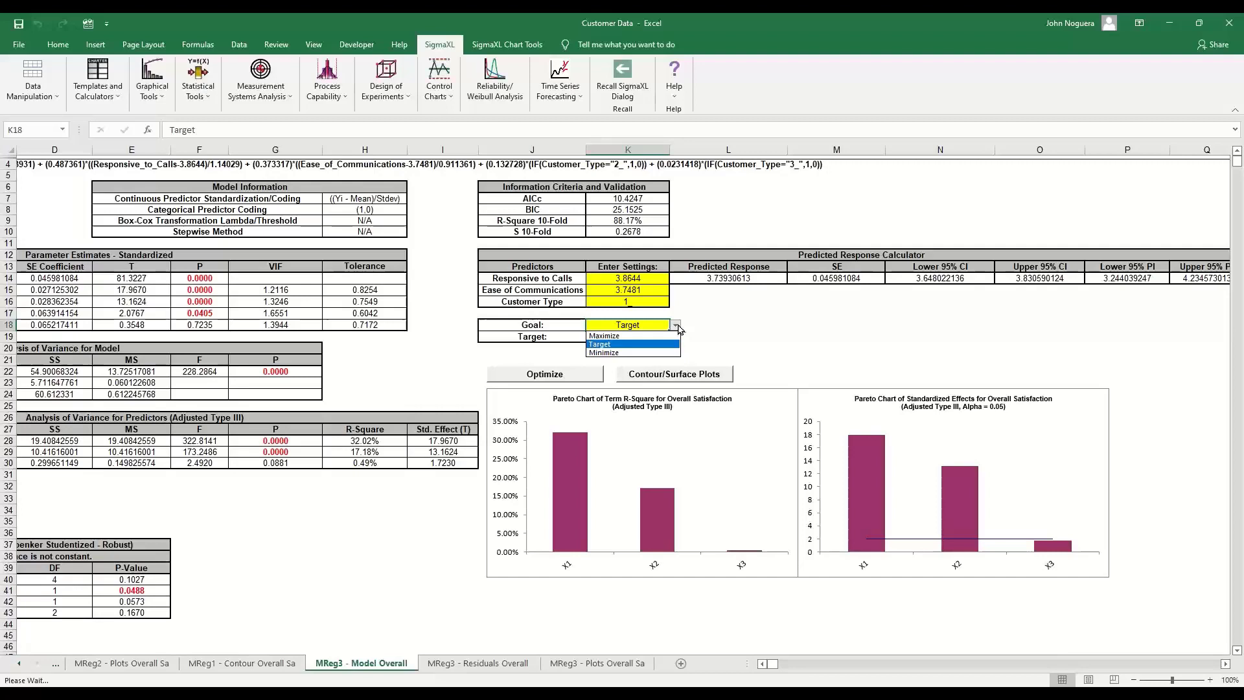
left_click(641, 332)
left_click(549, 383)
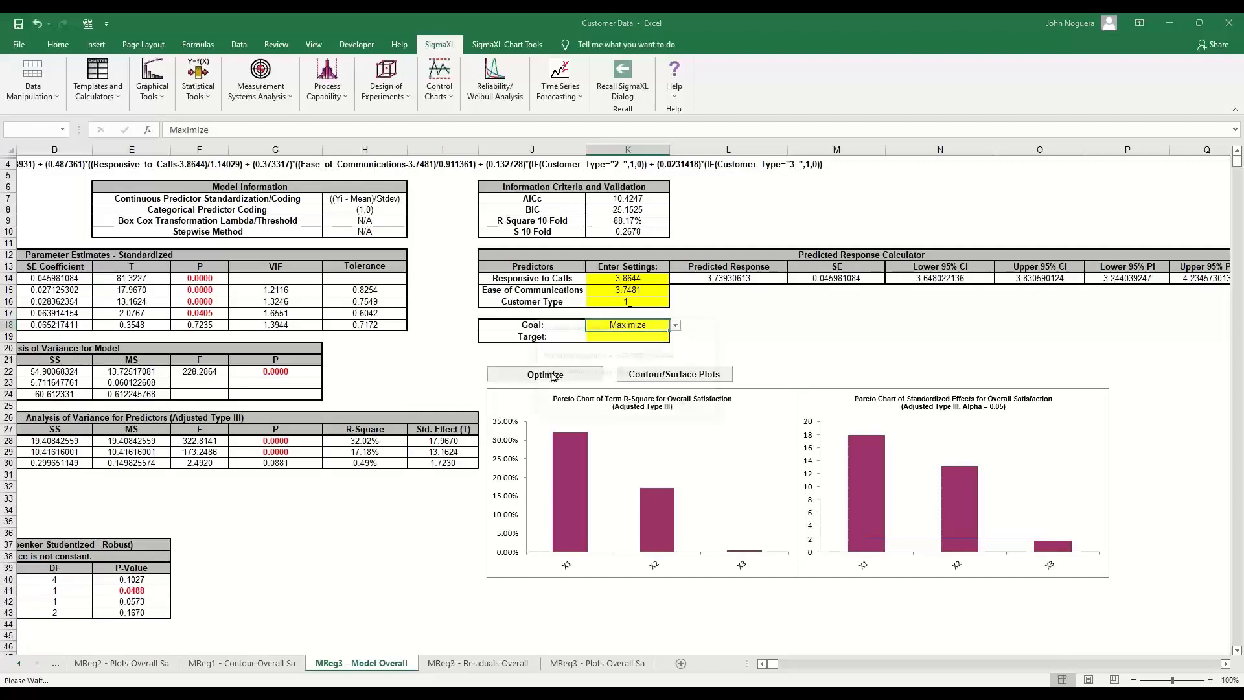
left_click(632, 404)
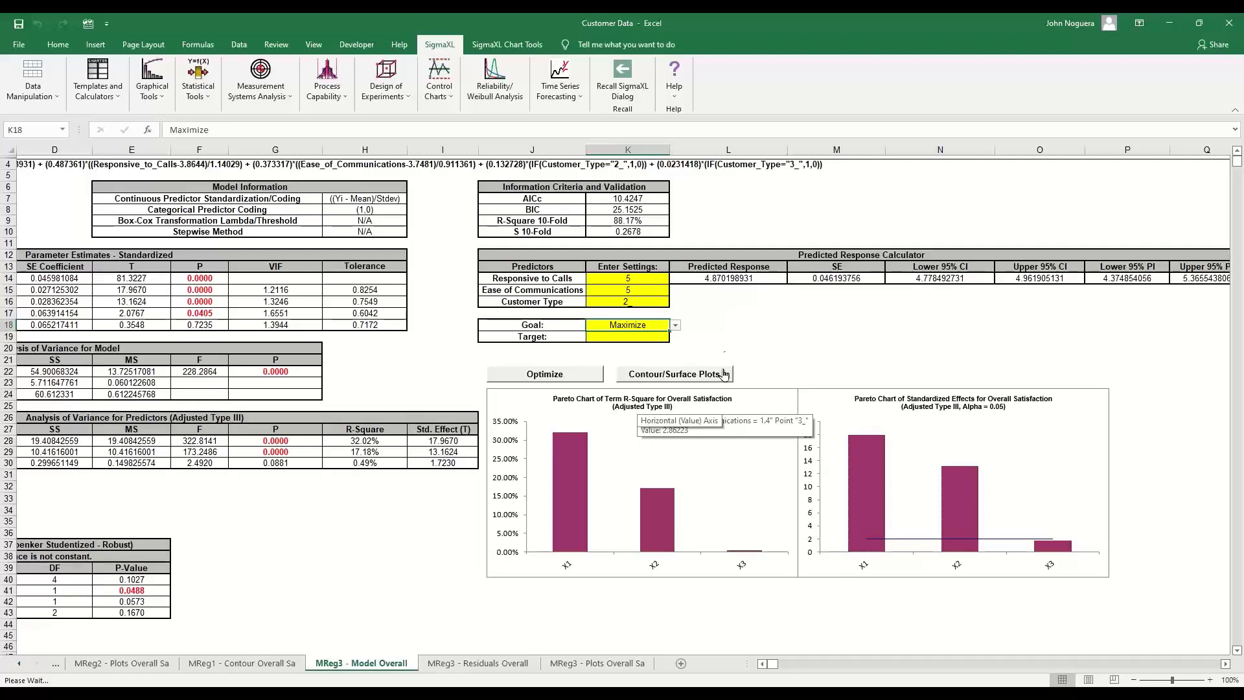
left_click(693, 376)
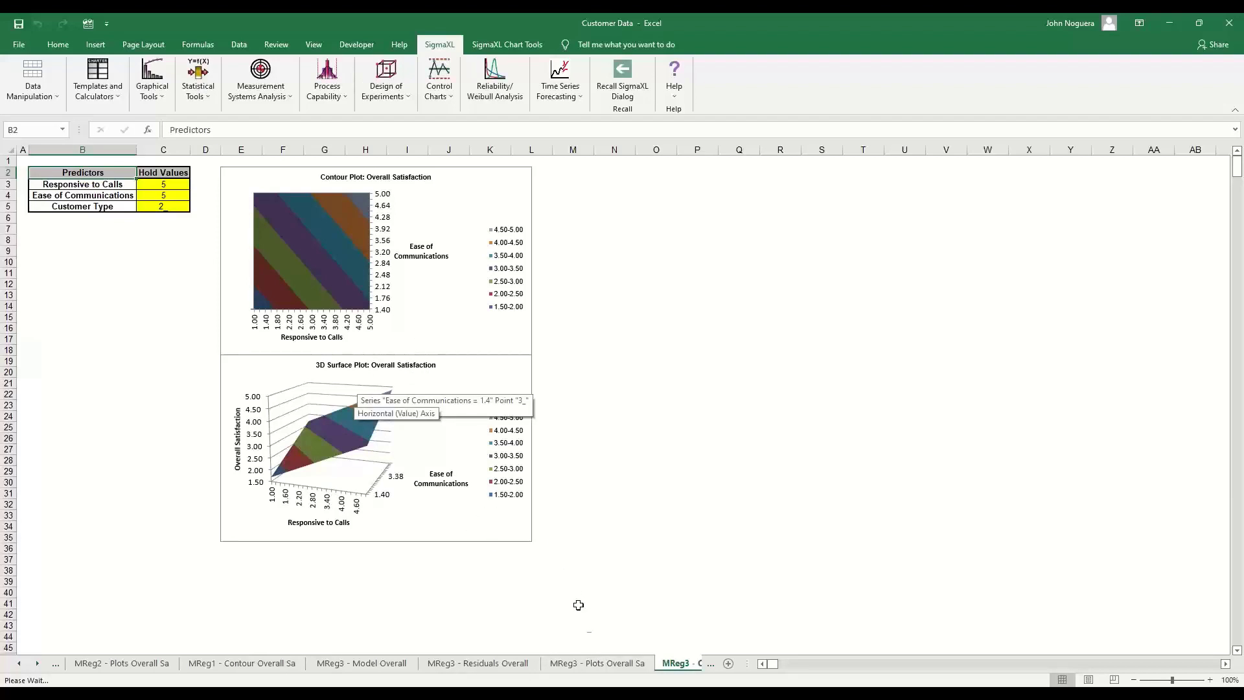
Review the main effects plots, interaction plots and residuals of the MReg3 model for Overall Satisfaction.
left_click(623, 667)
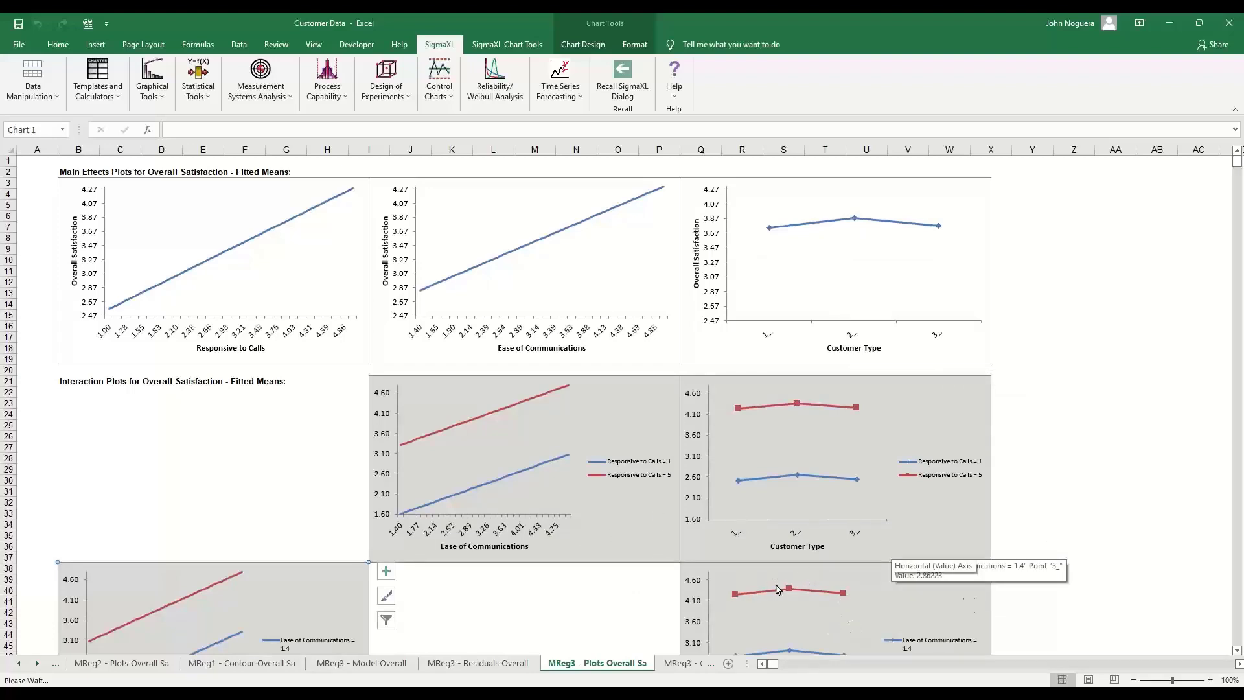
left_click(1238, 650)
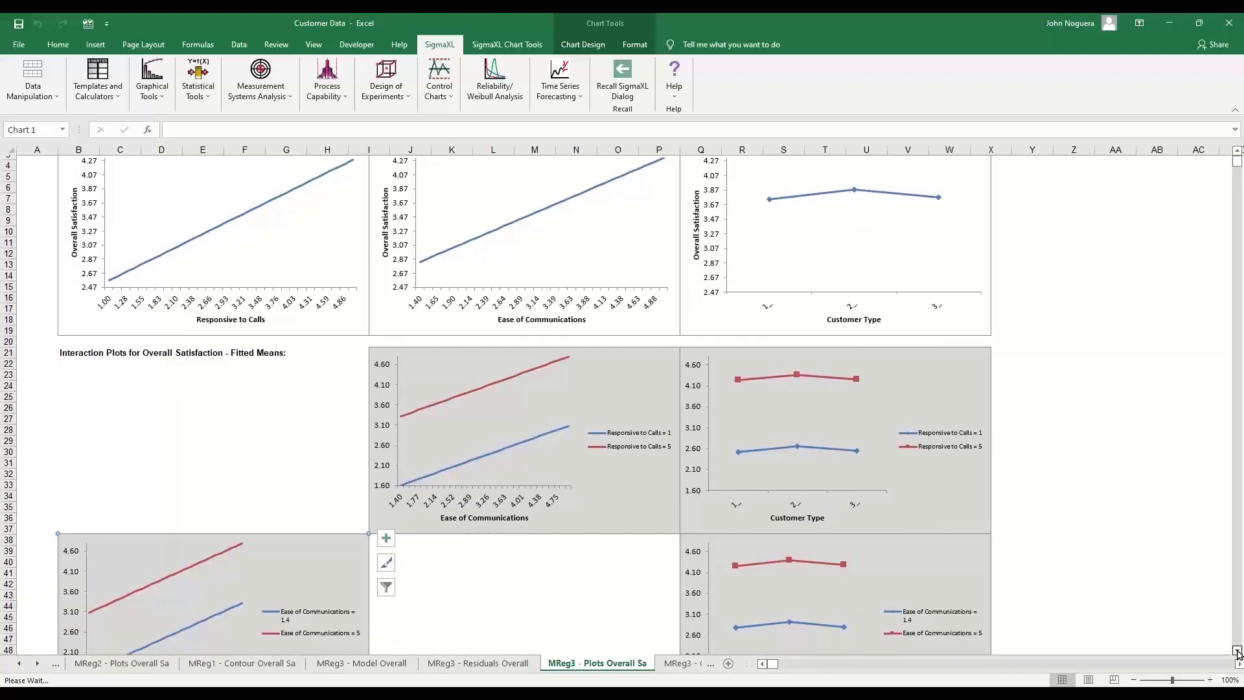
scroll(1238, 653, "down", 3)
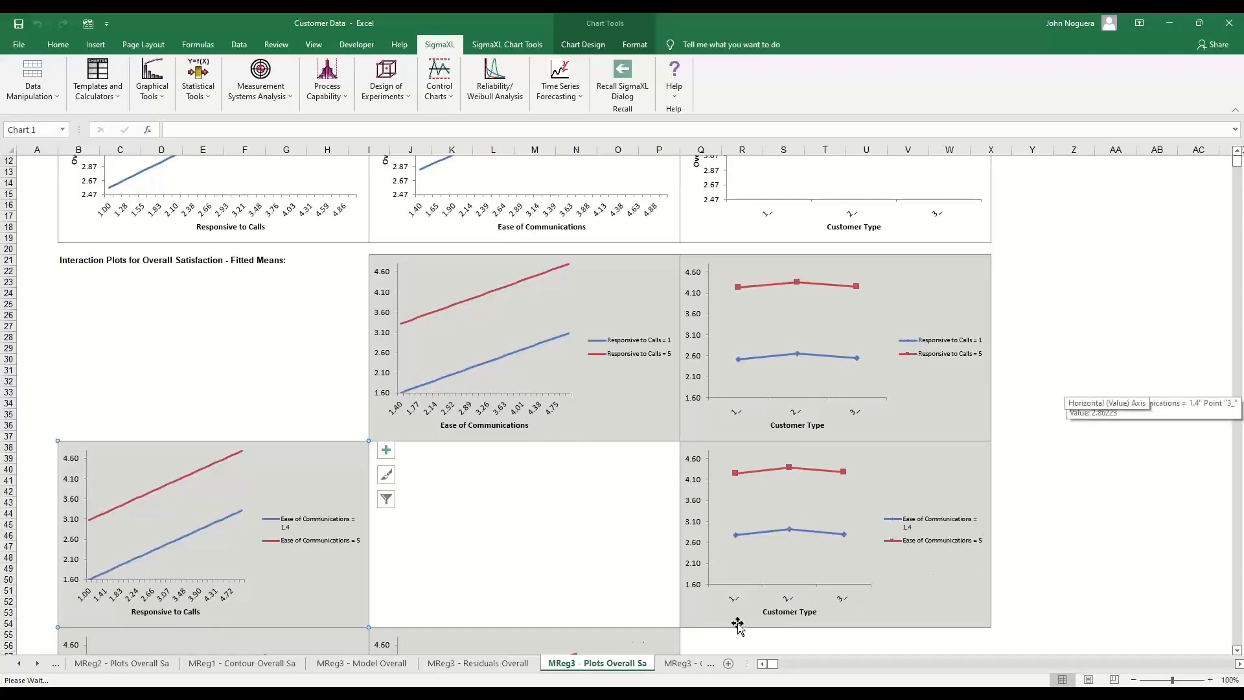
left_click(477, 663)
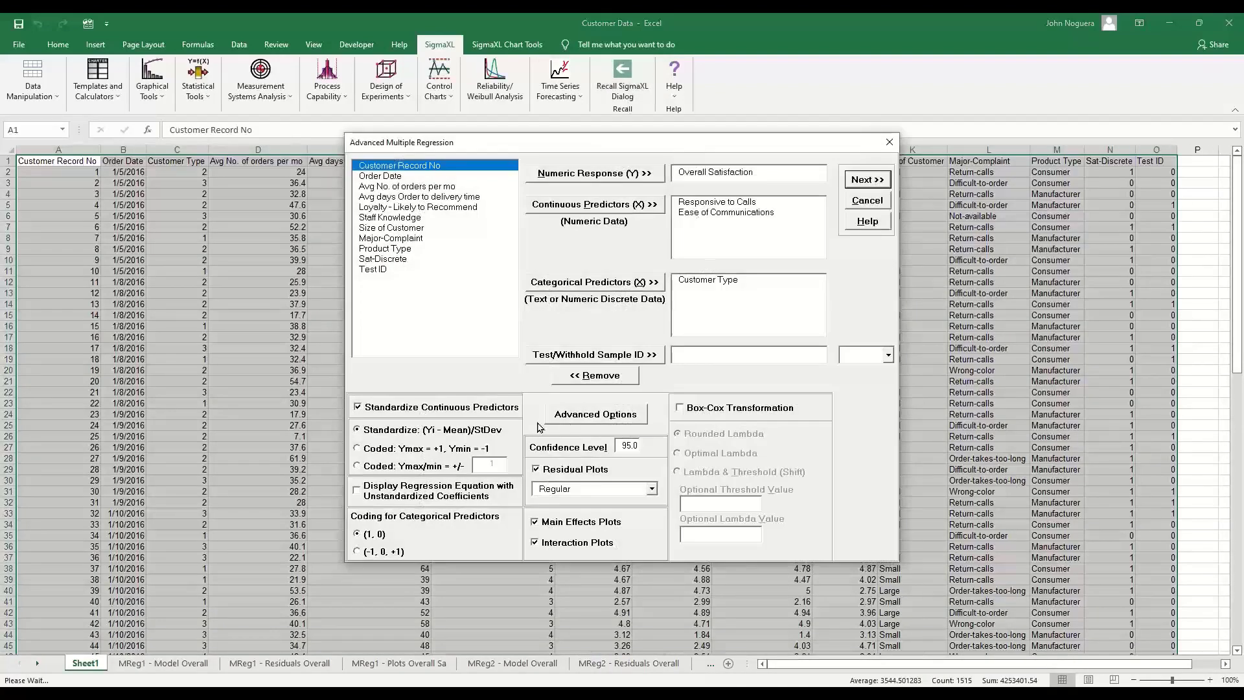
Rerun the regression with all ME + 2-Way Interactions terms and the constant, keeping the existing advanced options.
left_click(616, 421)
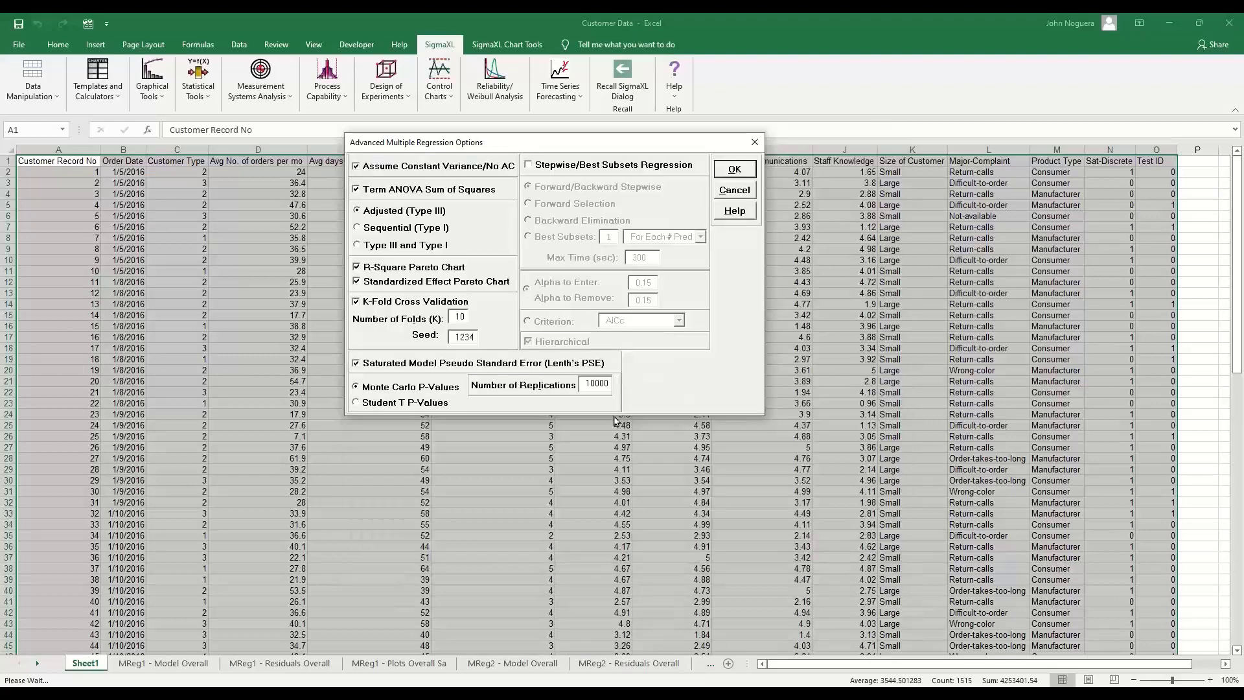
left_click(728, 174)
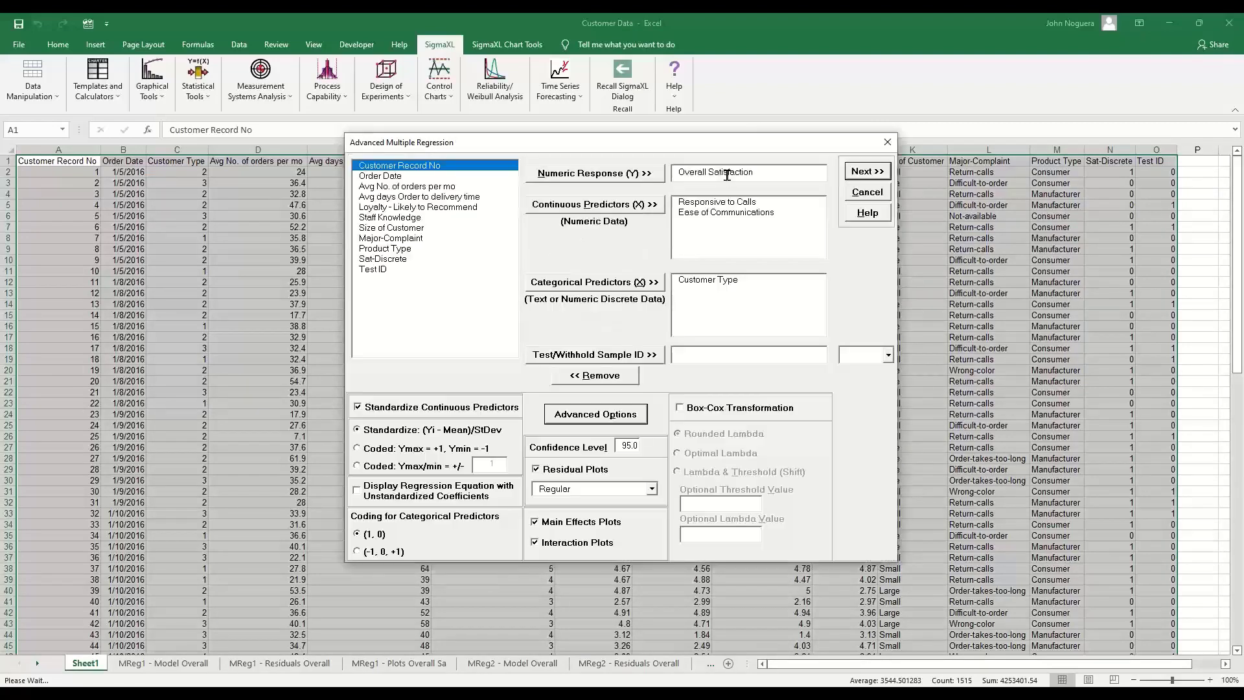
left_click(868, 171)
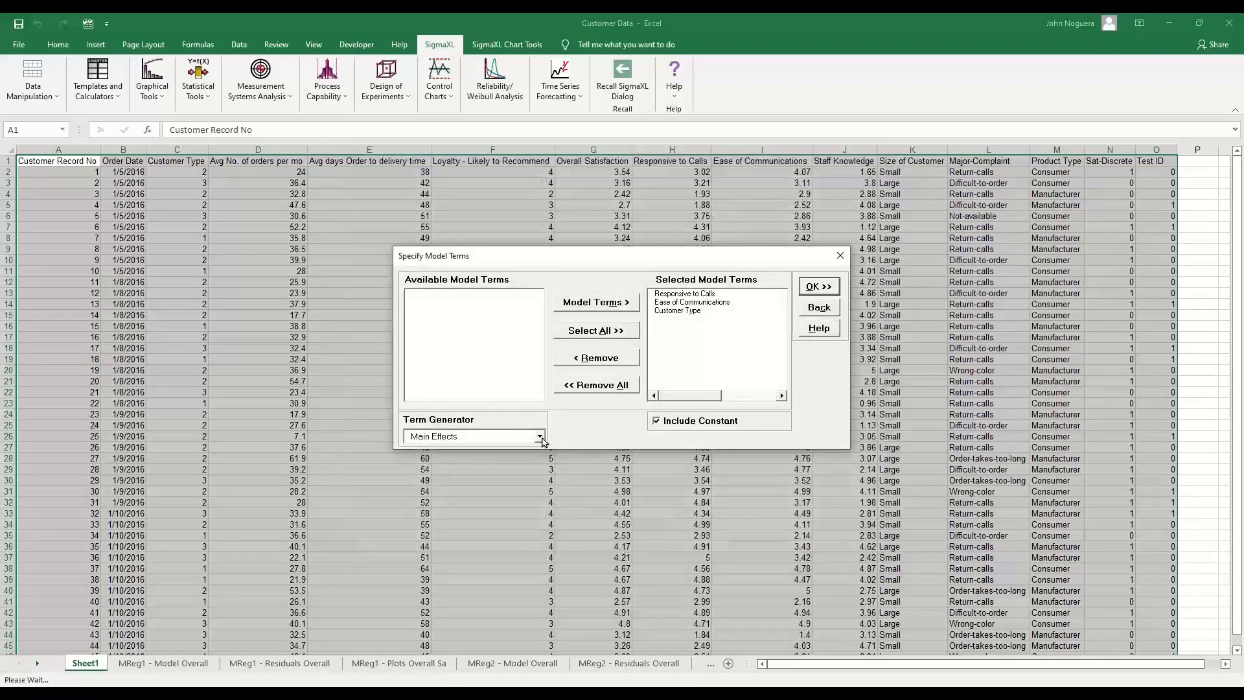
left_click(540, 436)
left_click(525, 458)
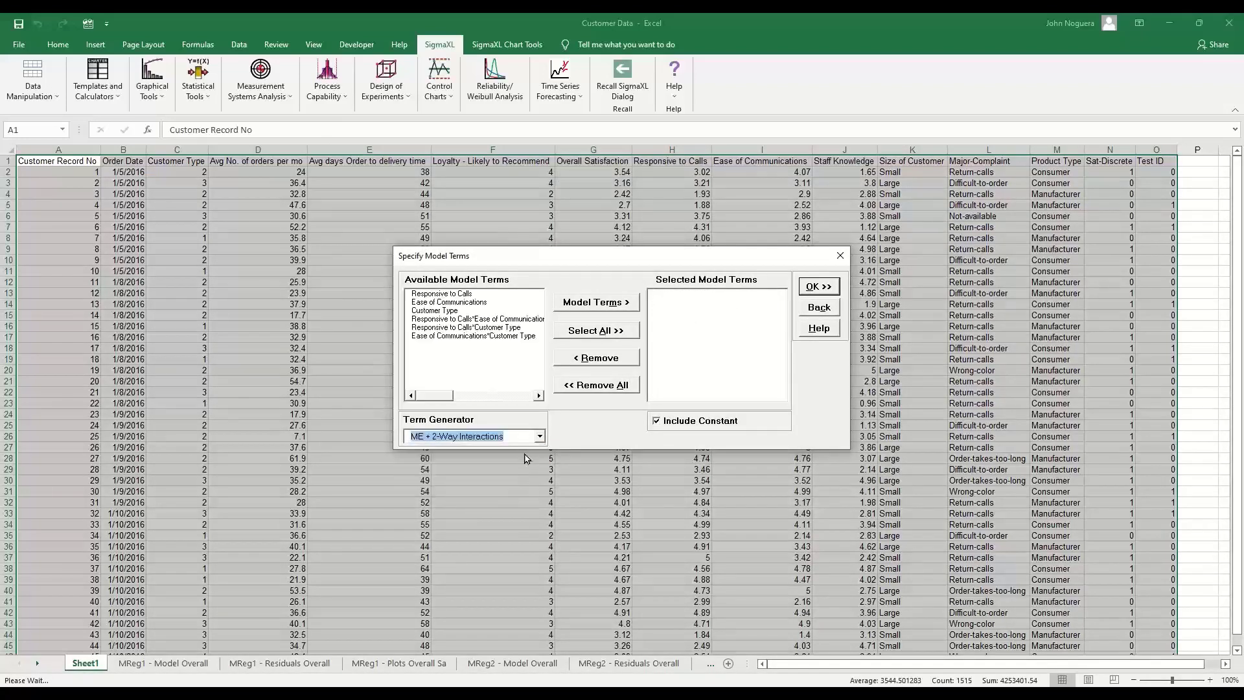
left_click(594, 332)
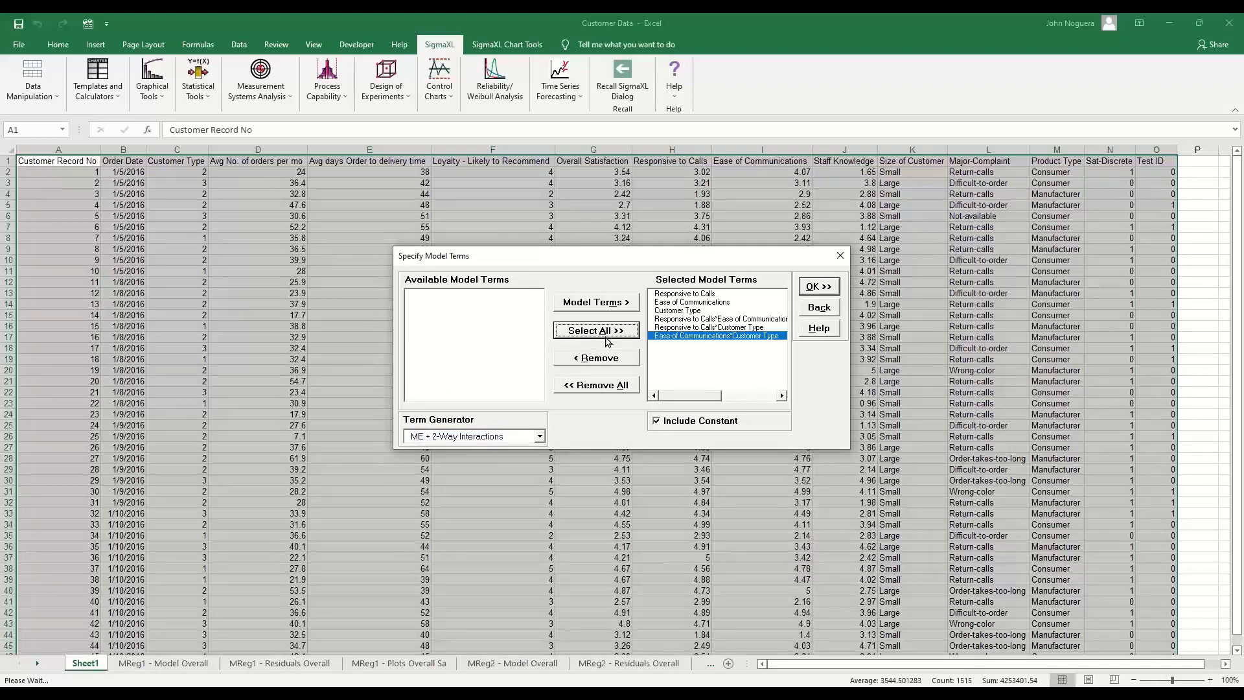
left_click(819, 286)
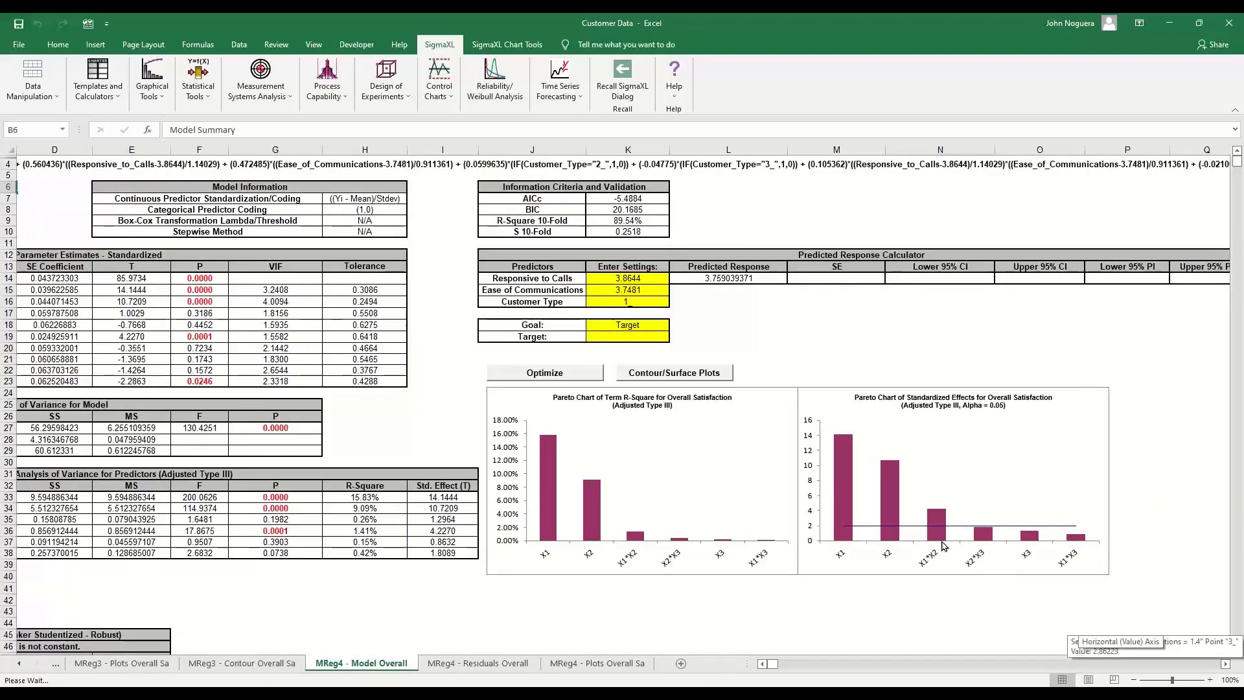
Refit the model with only Responsive to Calls, Ease of Communications and their two-way interaction as terms.
left_click(763, 665)
left_click(763, 666)
left_click(763, 665)
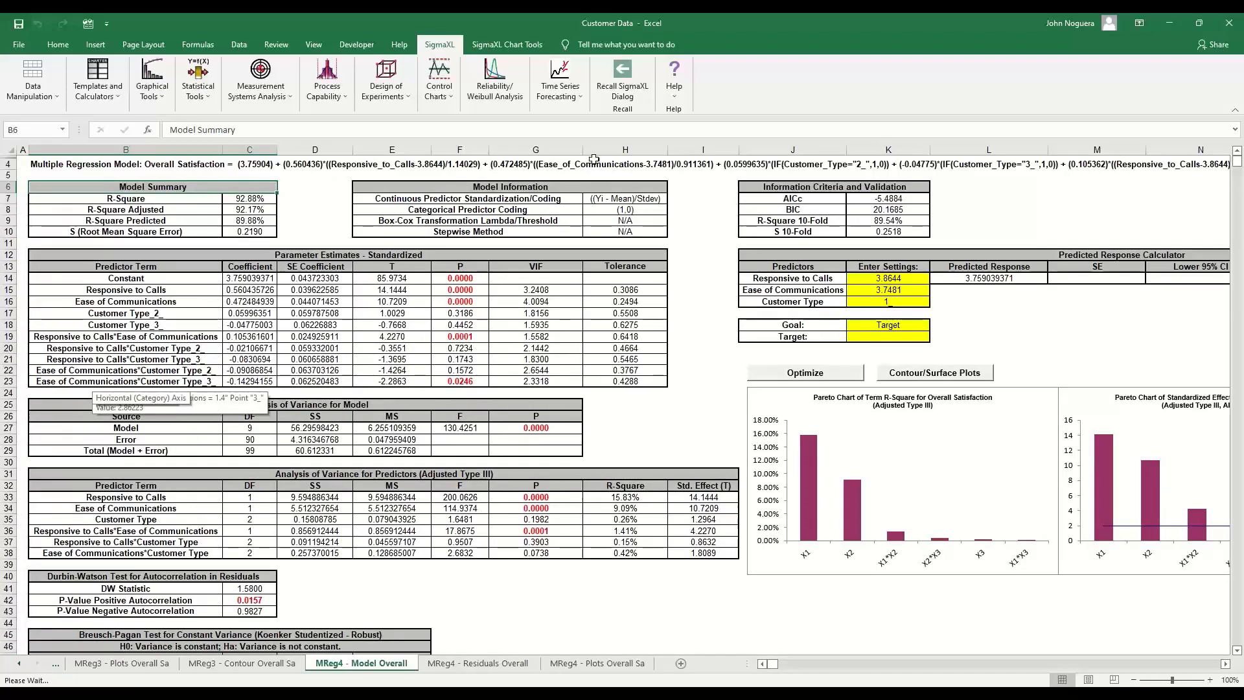
left_click(615, 75)
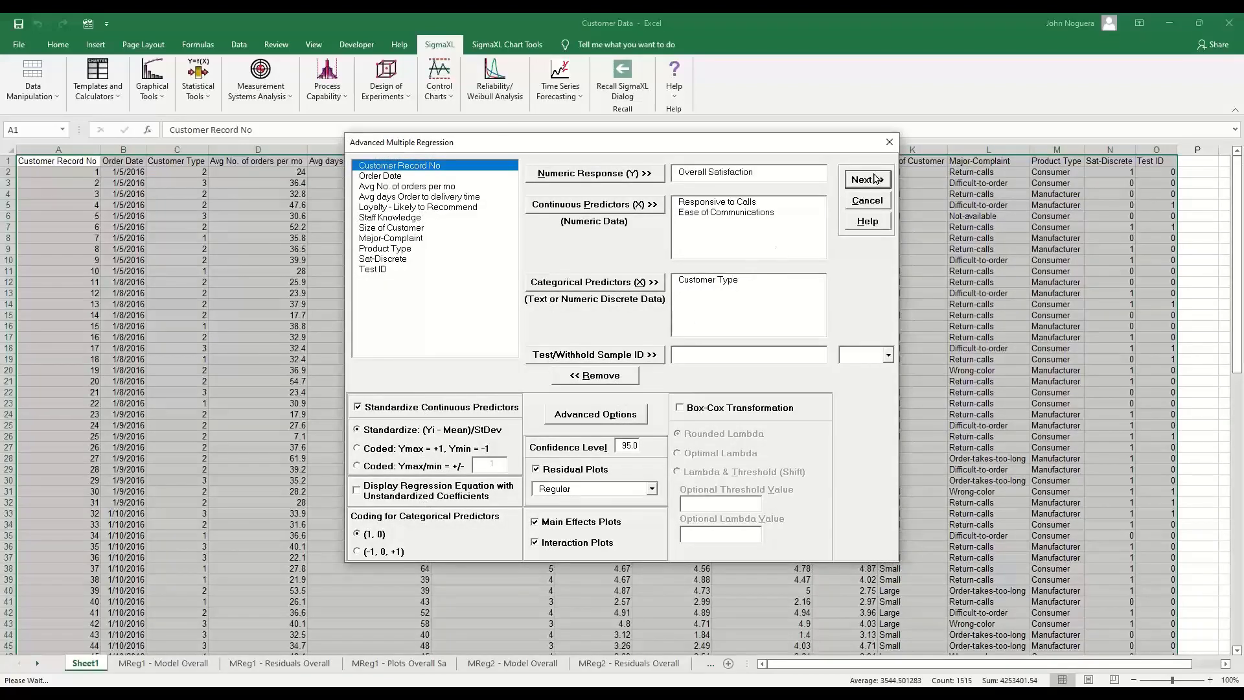
left_click(869, 180)
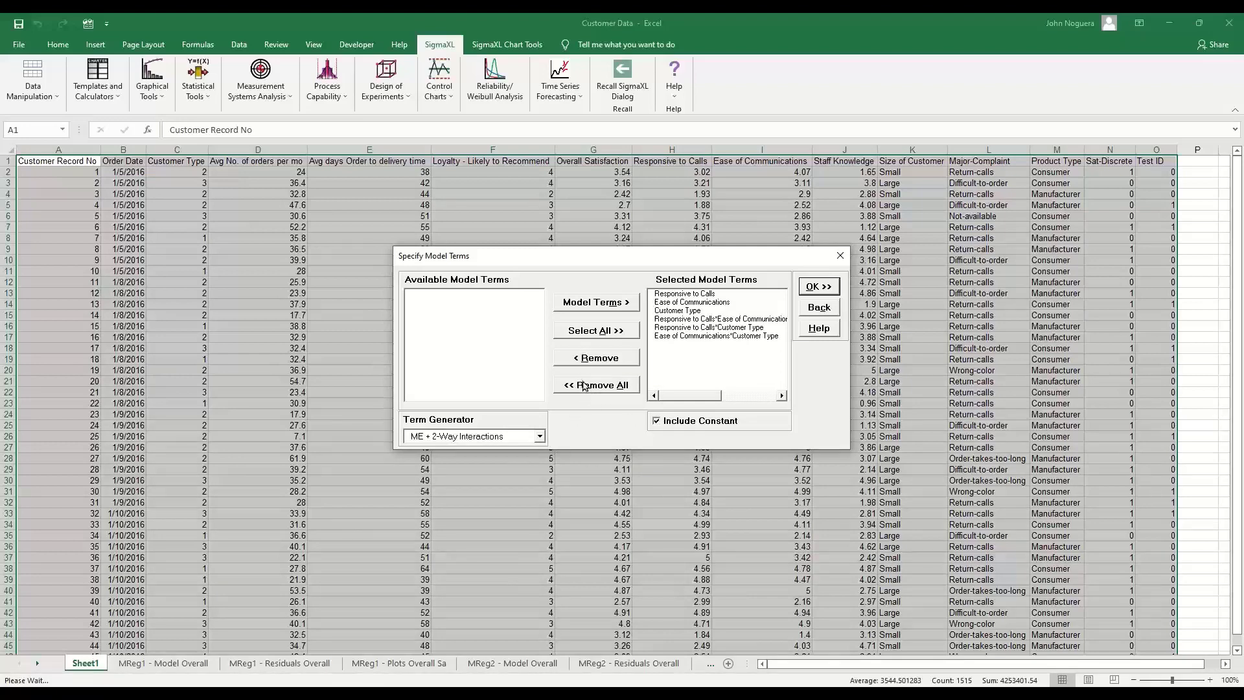
left_click(585, 386)
left_click(443, 295)
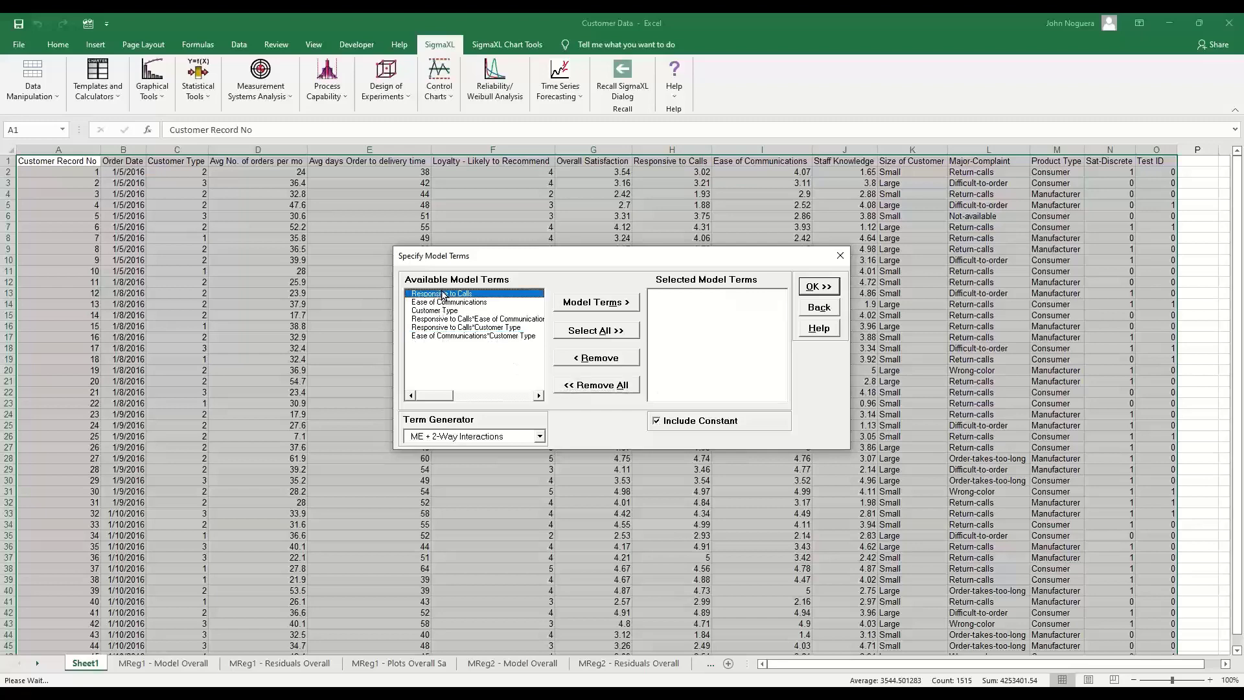
left_click(569, 304)
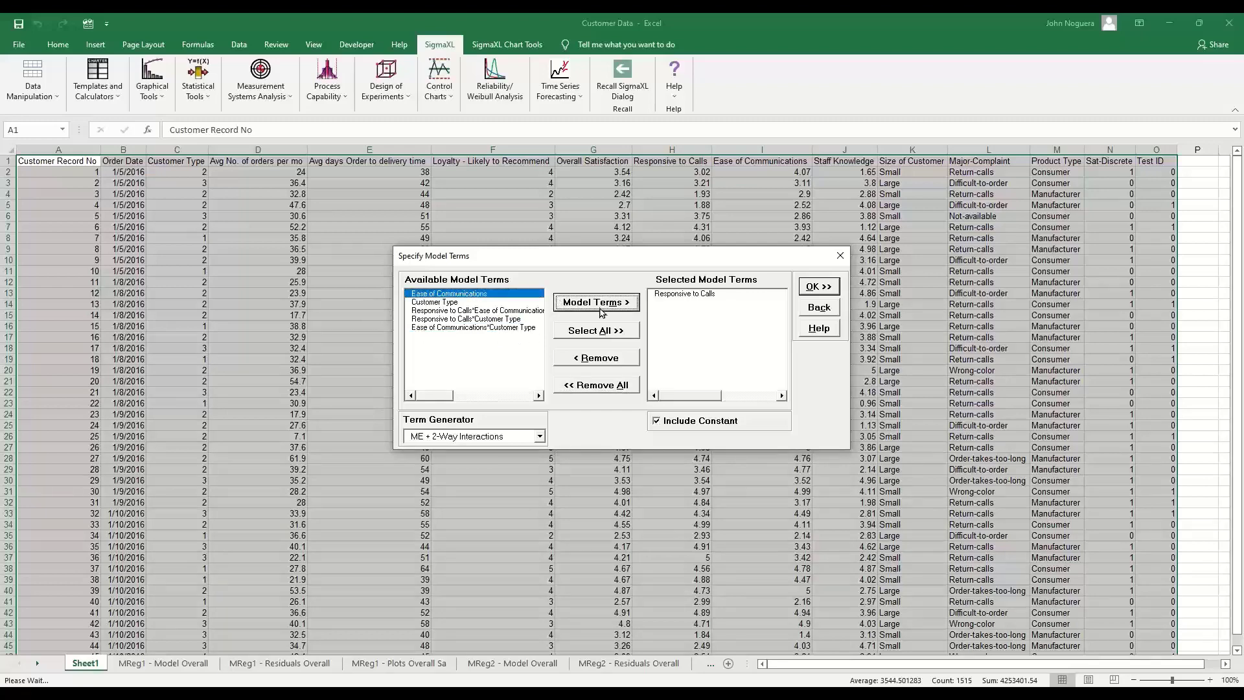
left_click(602, 306)
left_click(486, 303)
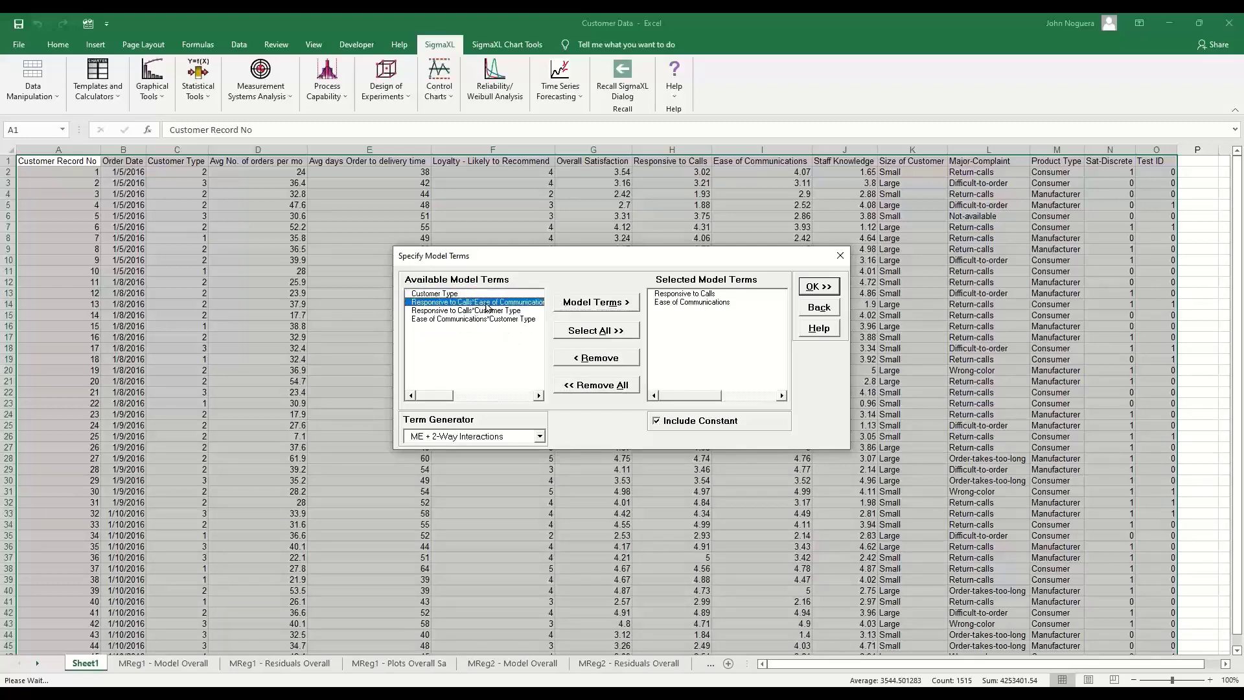
left_click(587, 309)
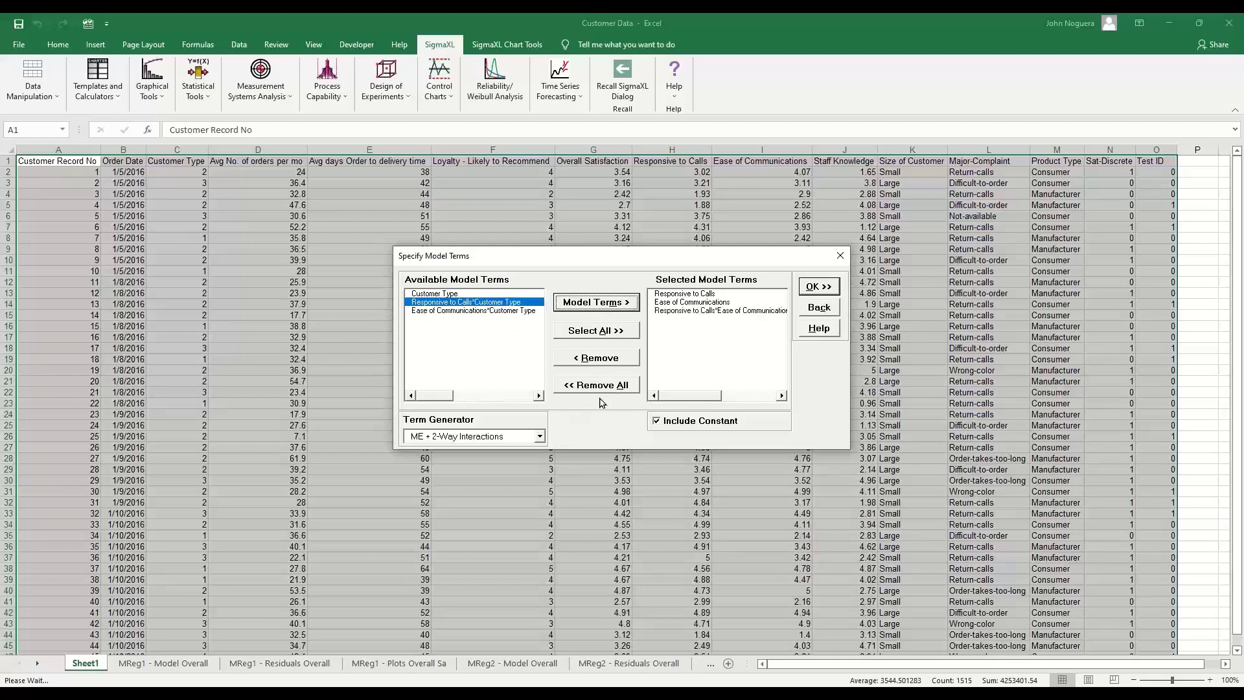
left_click(812, 287)
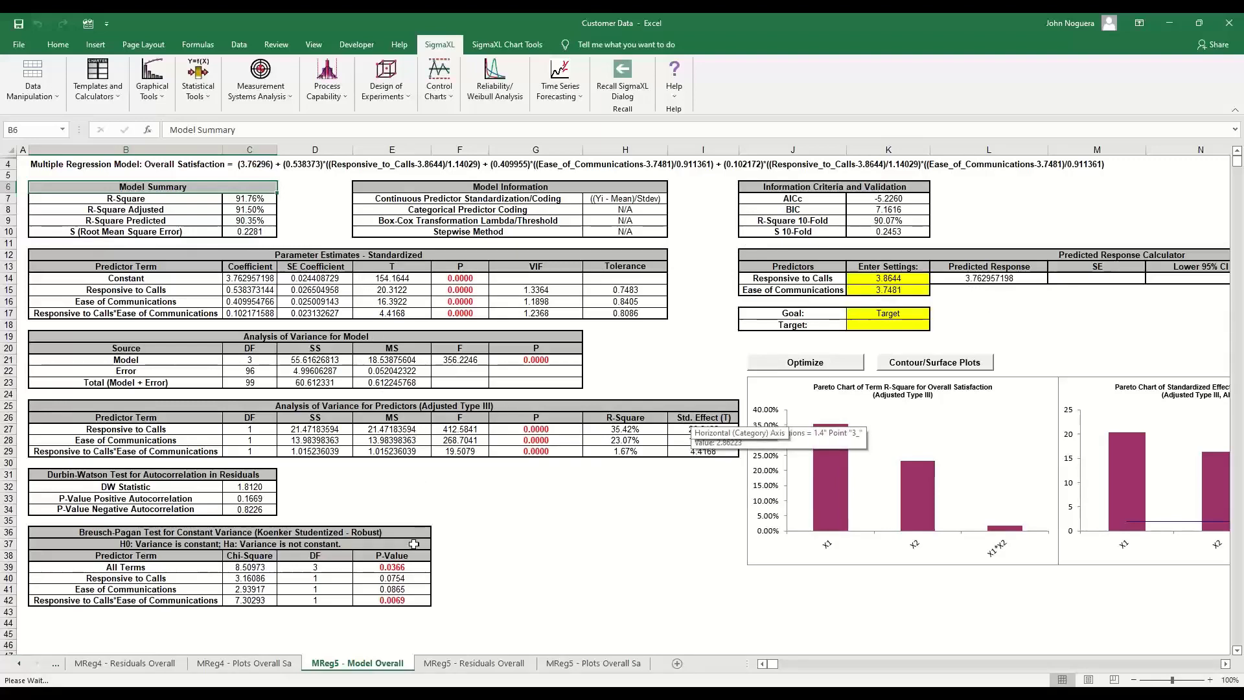
Review the MReg5 residual plots, main effects and interaction plots, and the All Terms p-value in the Breusch-Pagan test.
left_click(487, 663)
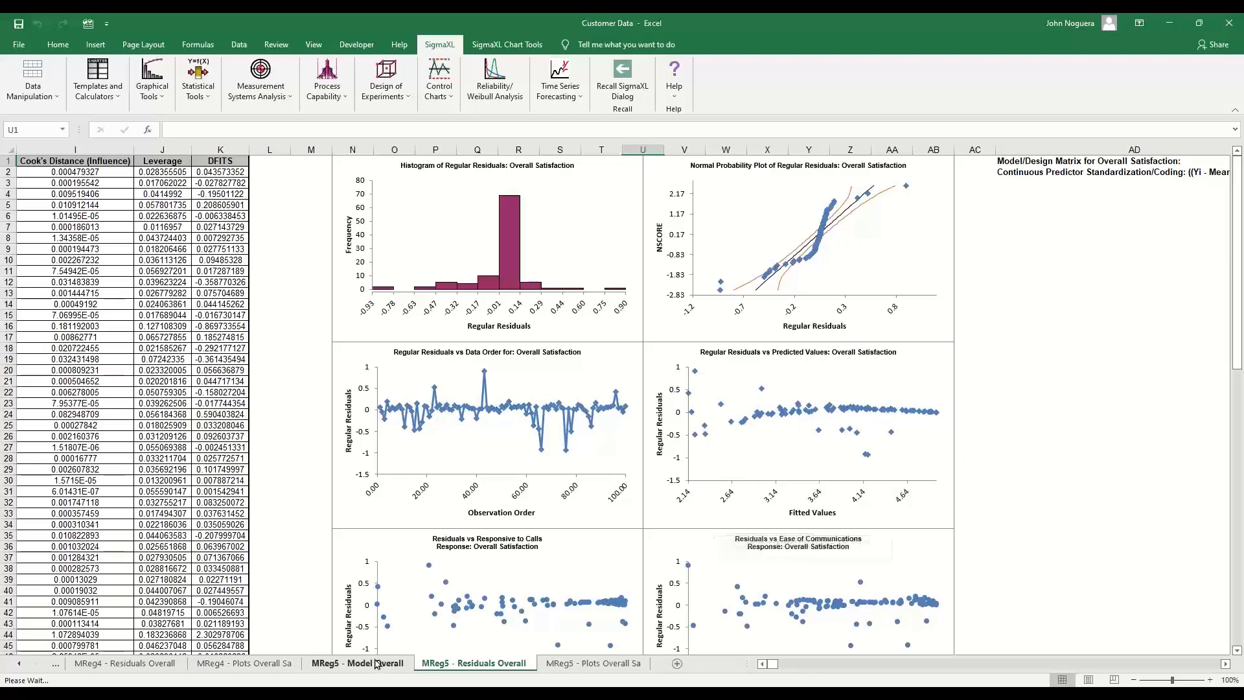
left_click(350, 663)
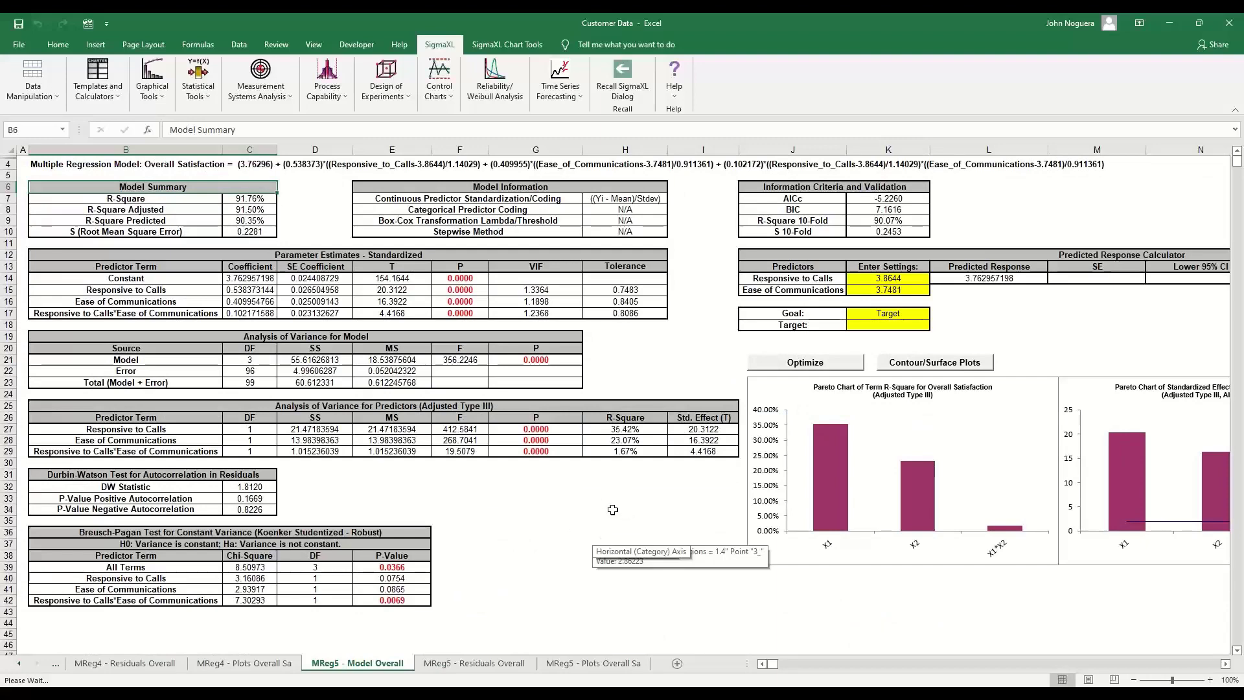
left_click(591, 663)
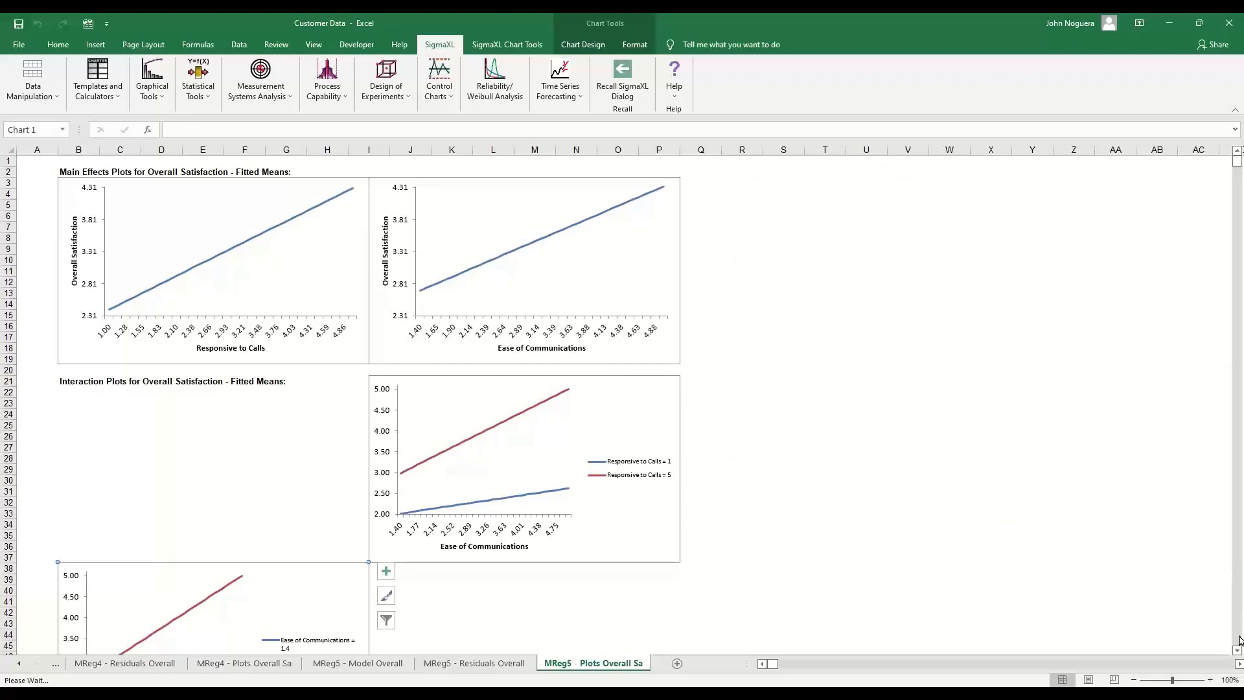
scroll(1236, 656, "down", 1)
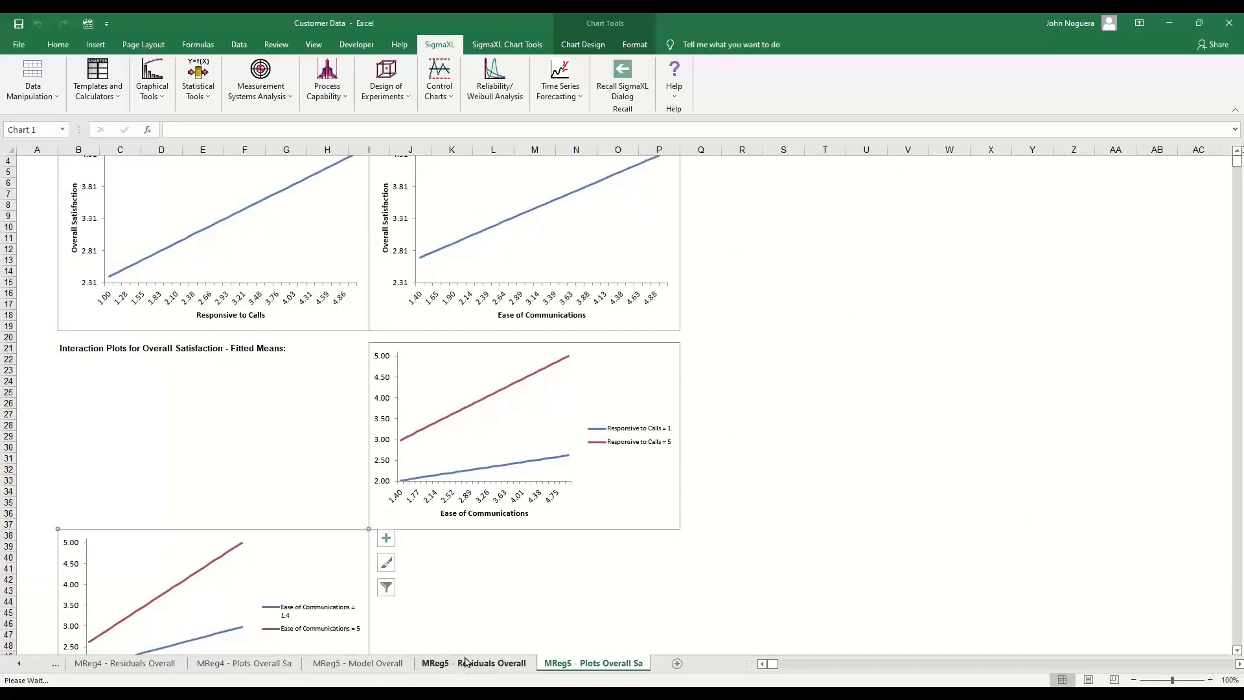
left_click(466, 663)
left_click(360, 662)
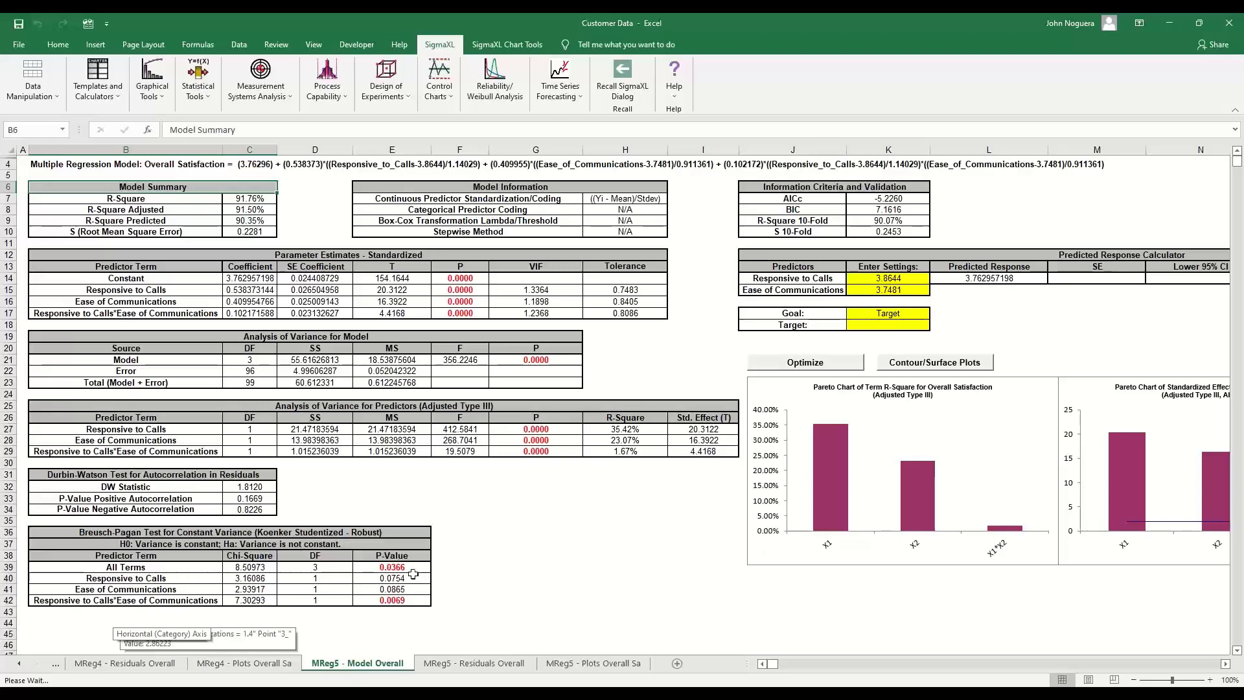
left_click(413, 569)
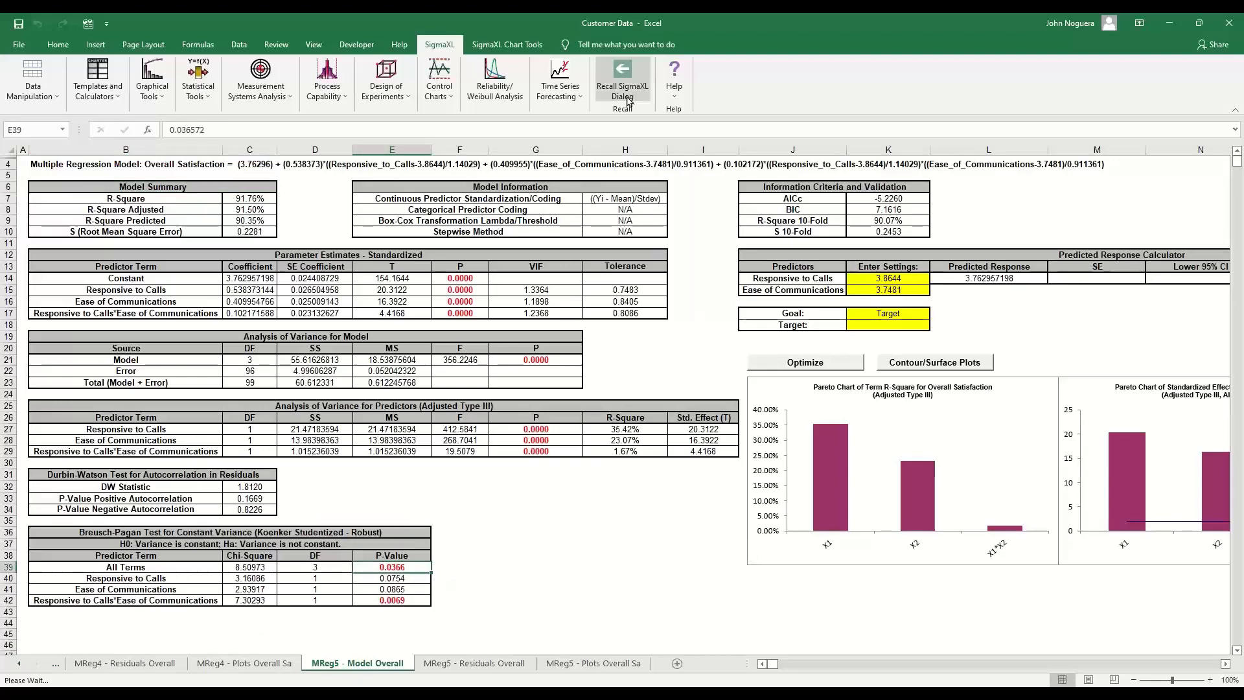
Refit the same reduced model with a Rounded Lambda Box-Cox Transformation and inspect the formula behind its predicted response.
left_click(625, 75)
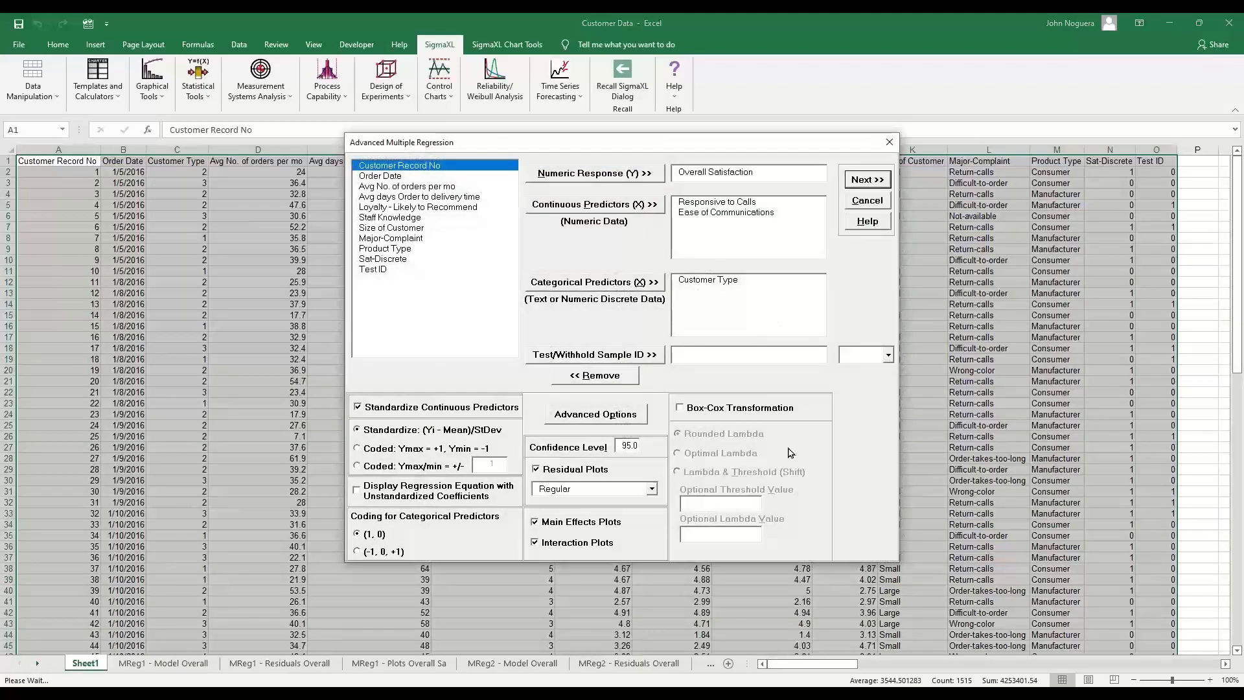
left_click(698, 411)
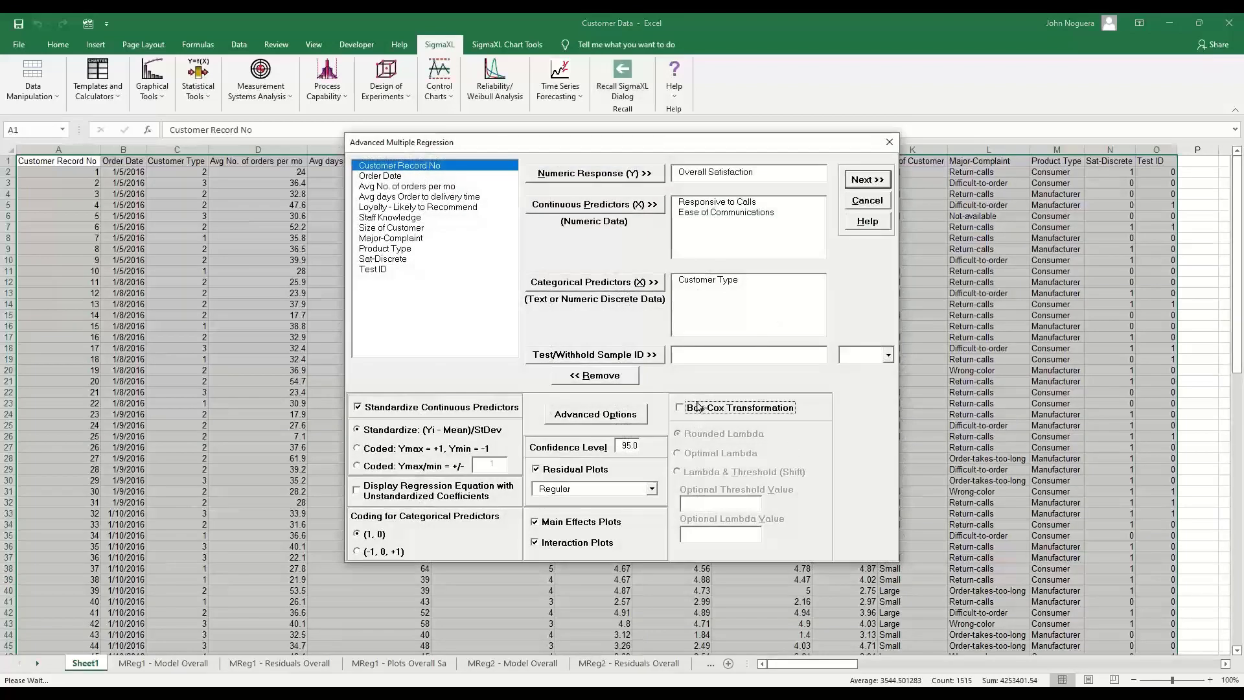
left_click(868, 181)
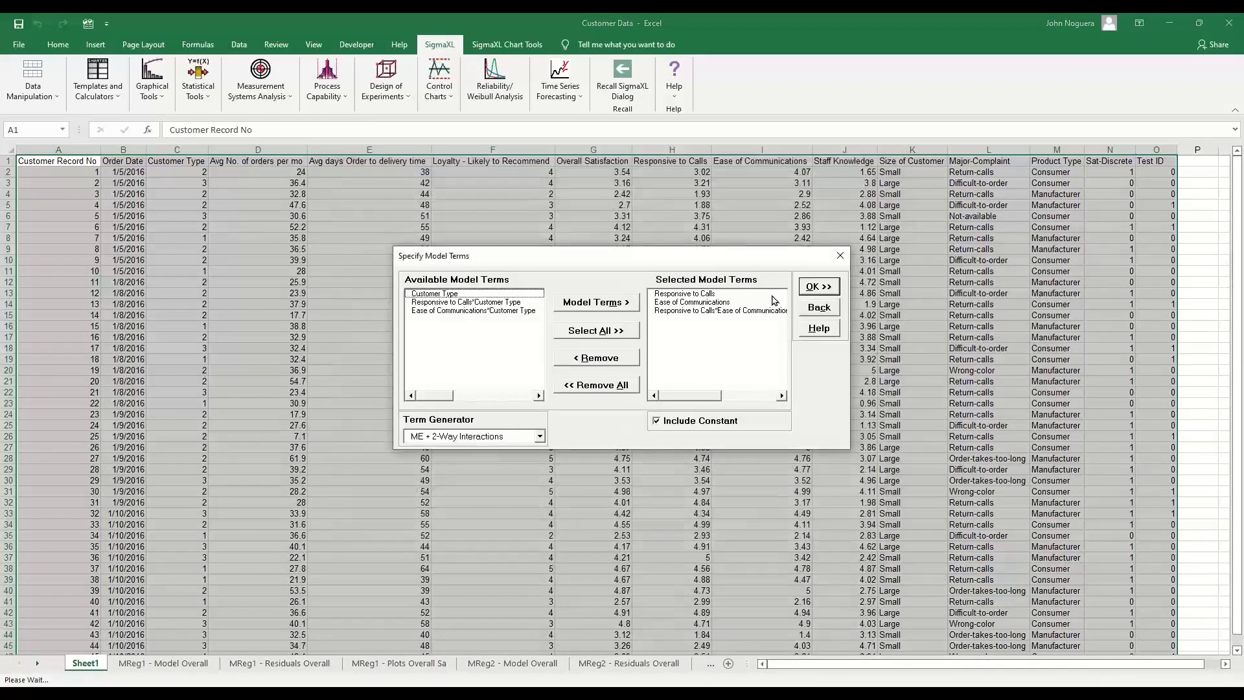
left_click(811, 290)
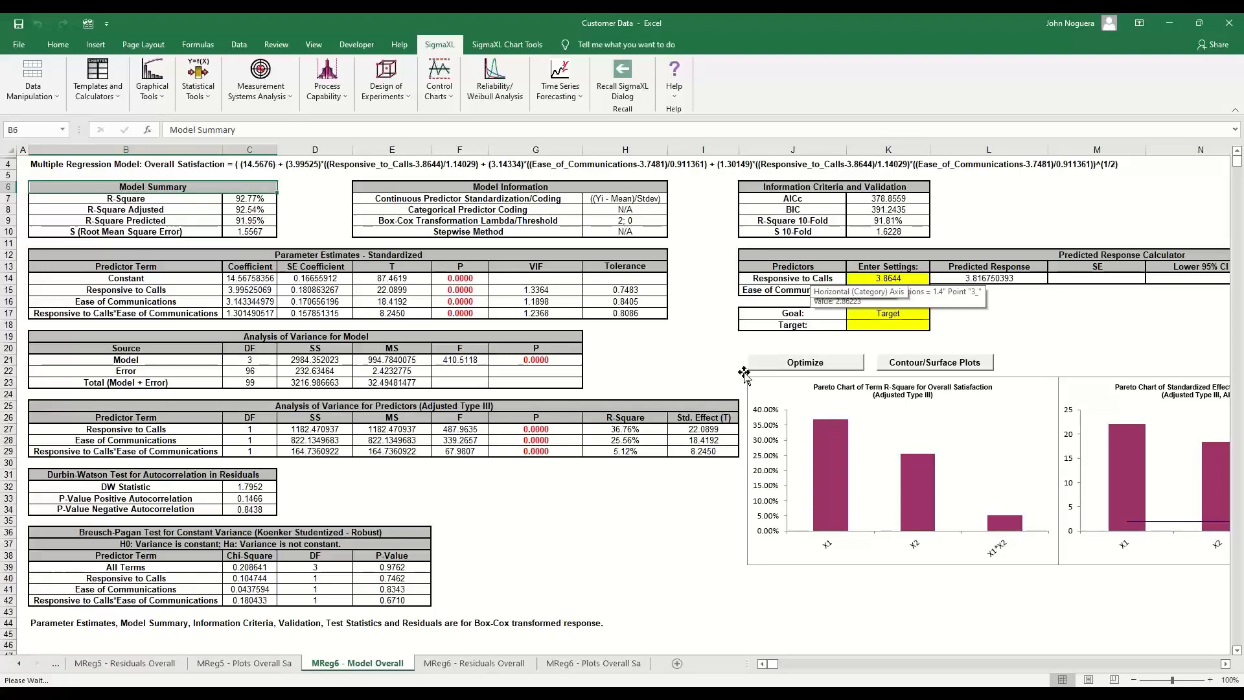
left_click(979, 278)
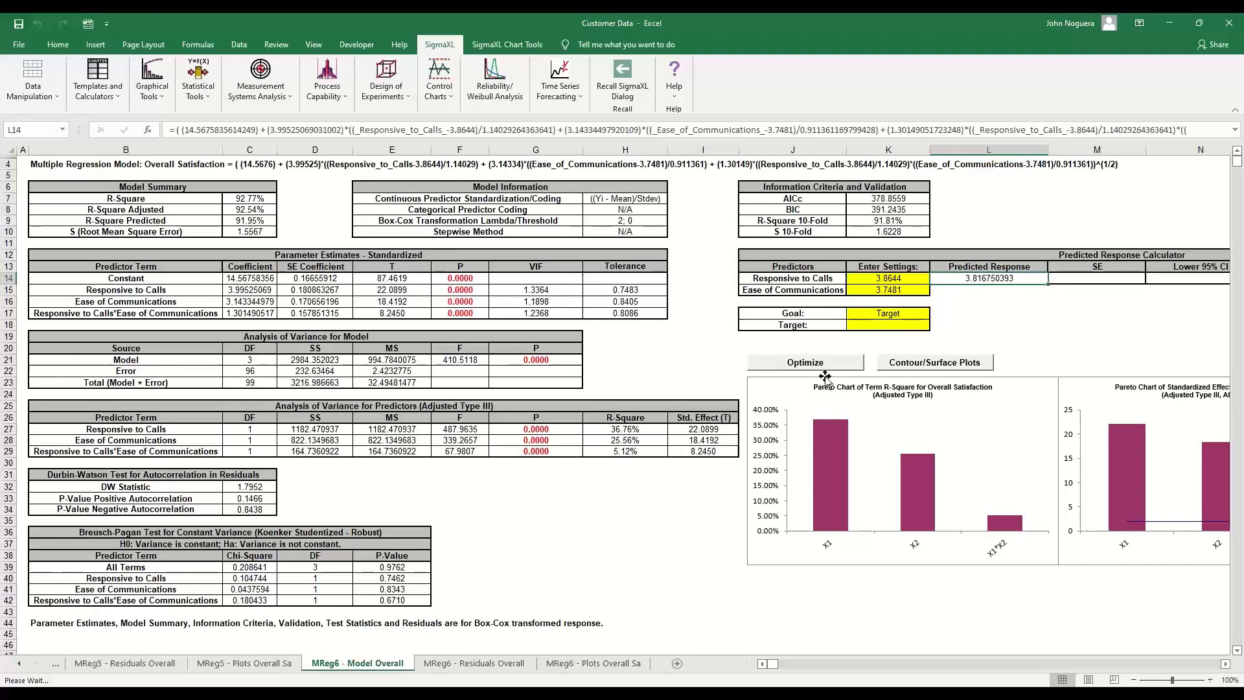
left_click(963, 308)
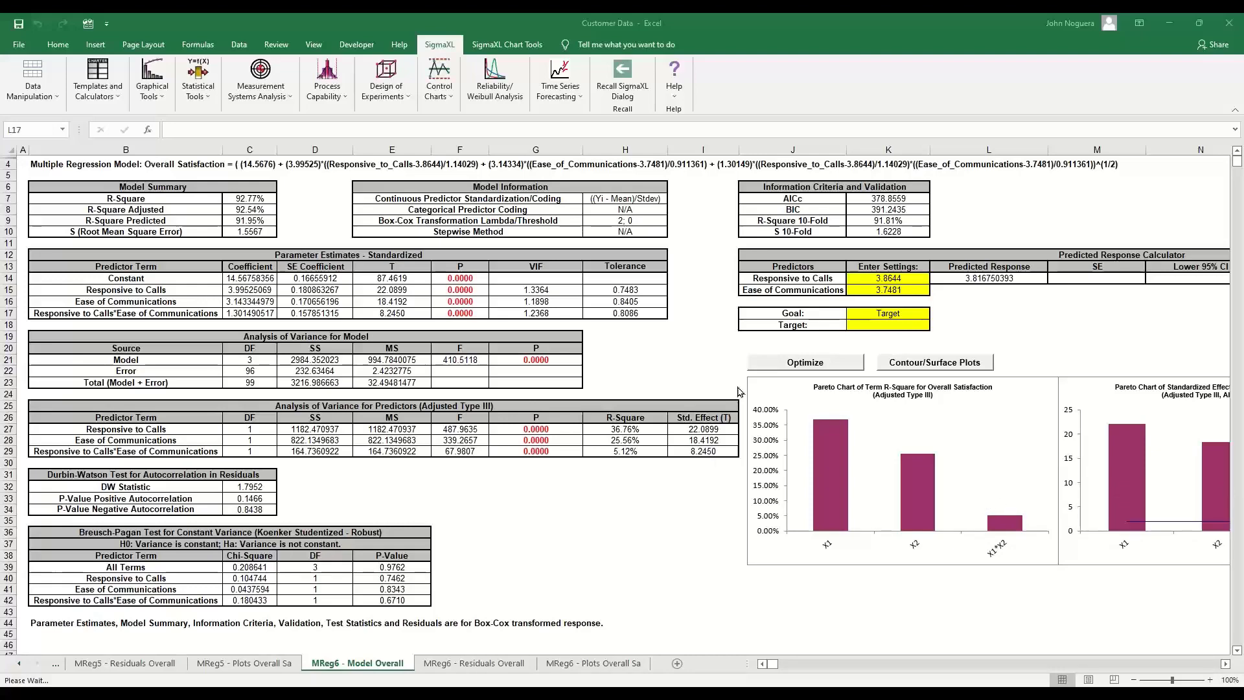
Consult SigmaXL's help summaries on which graphical tool and which statistical tool to use, putting each PDF away after reading.
left_click(675, 90)
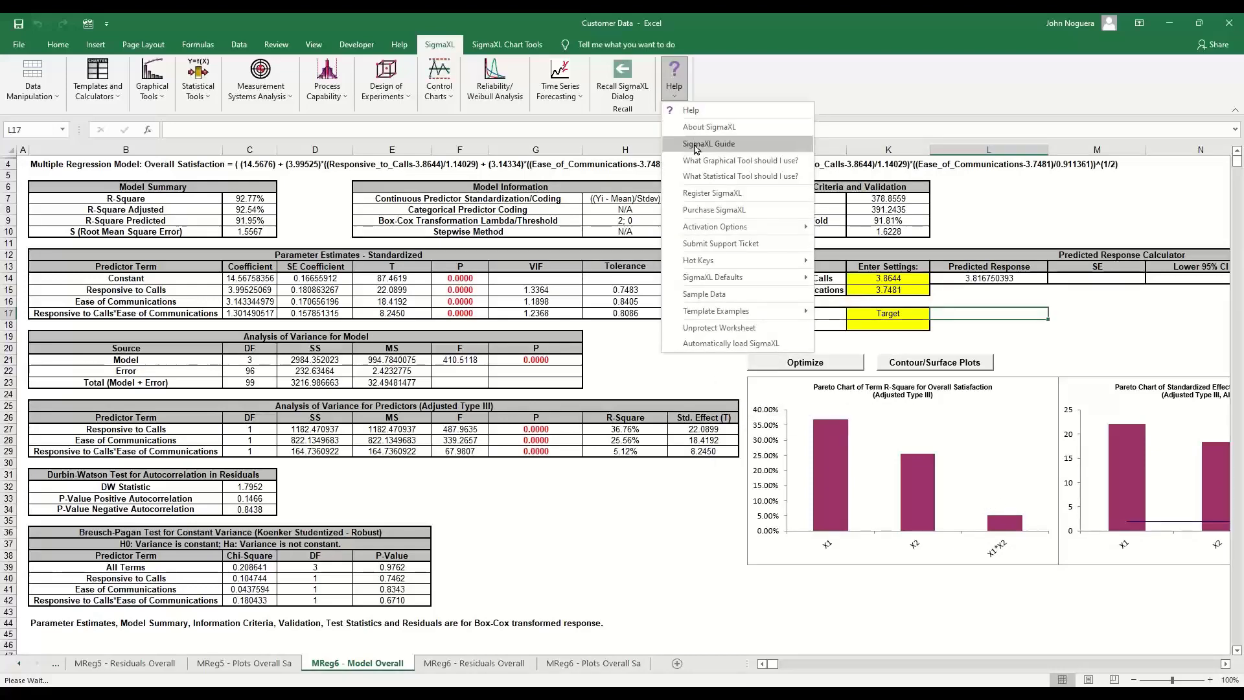
left_click(769, 160)
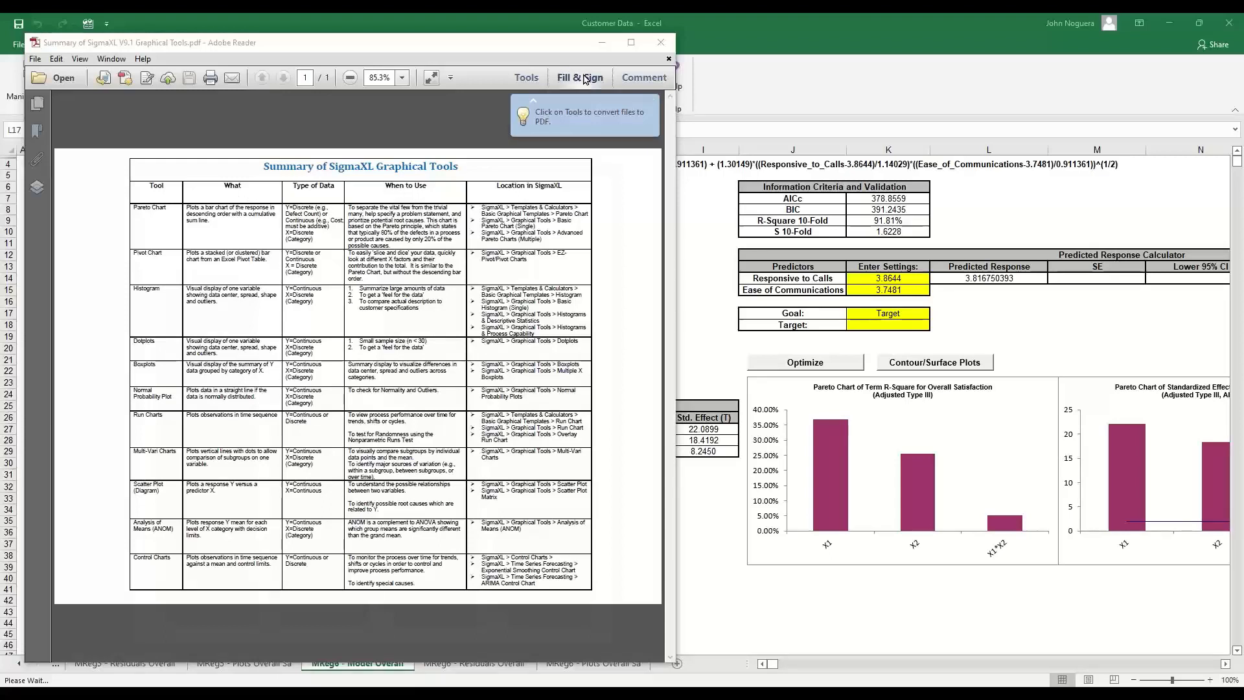
left_click(603, 44)
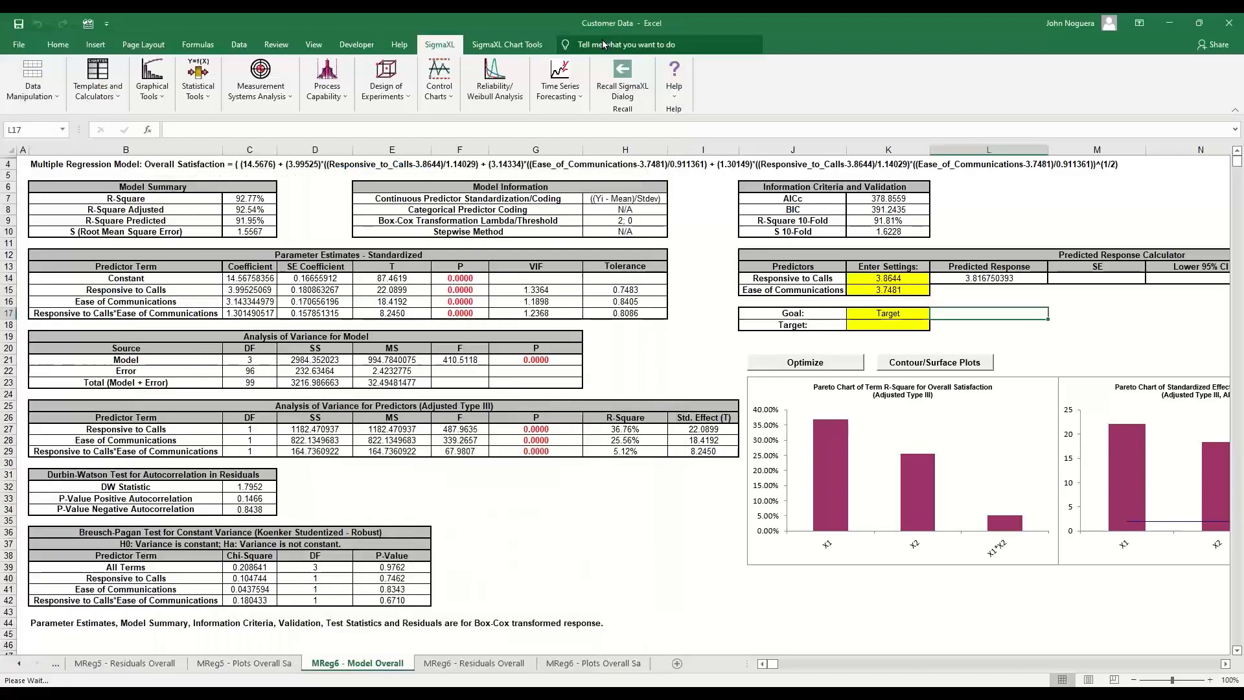
left_click(670, 101)
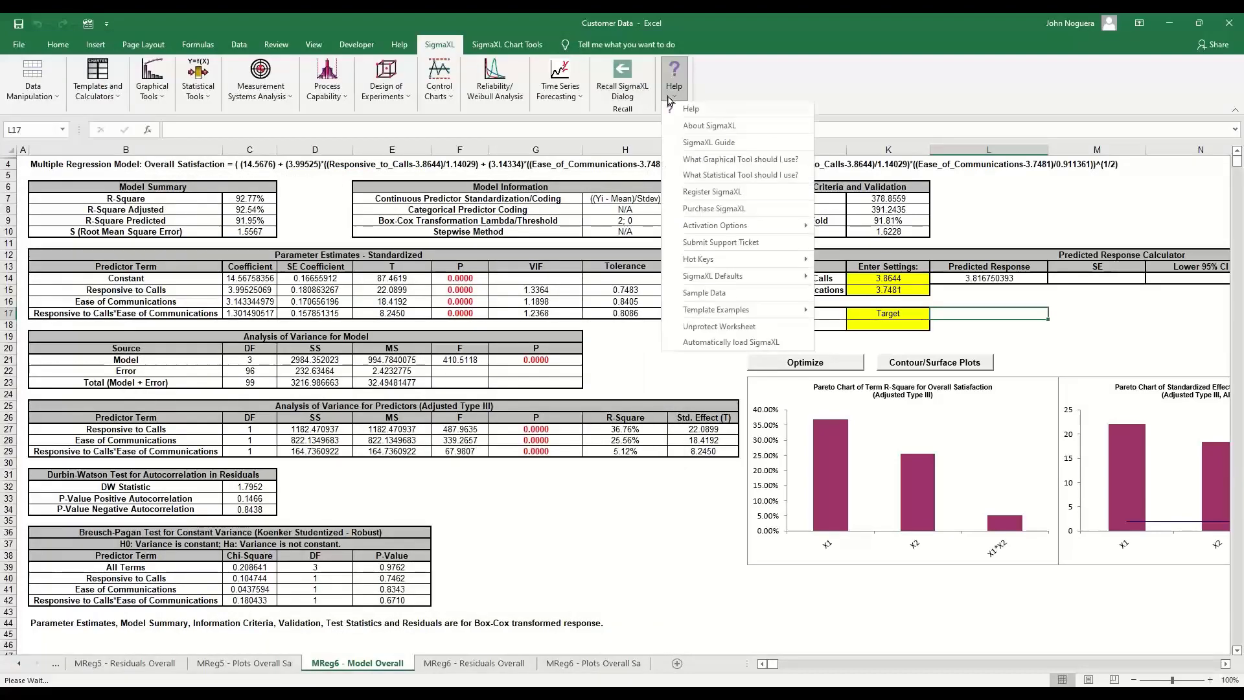
left_click(703, 173)
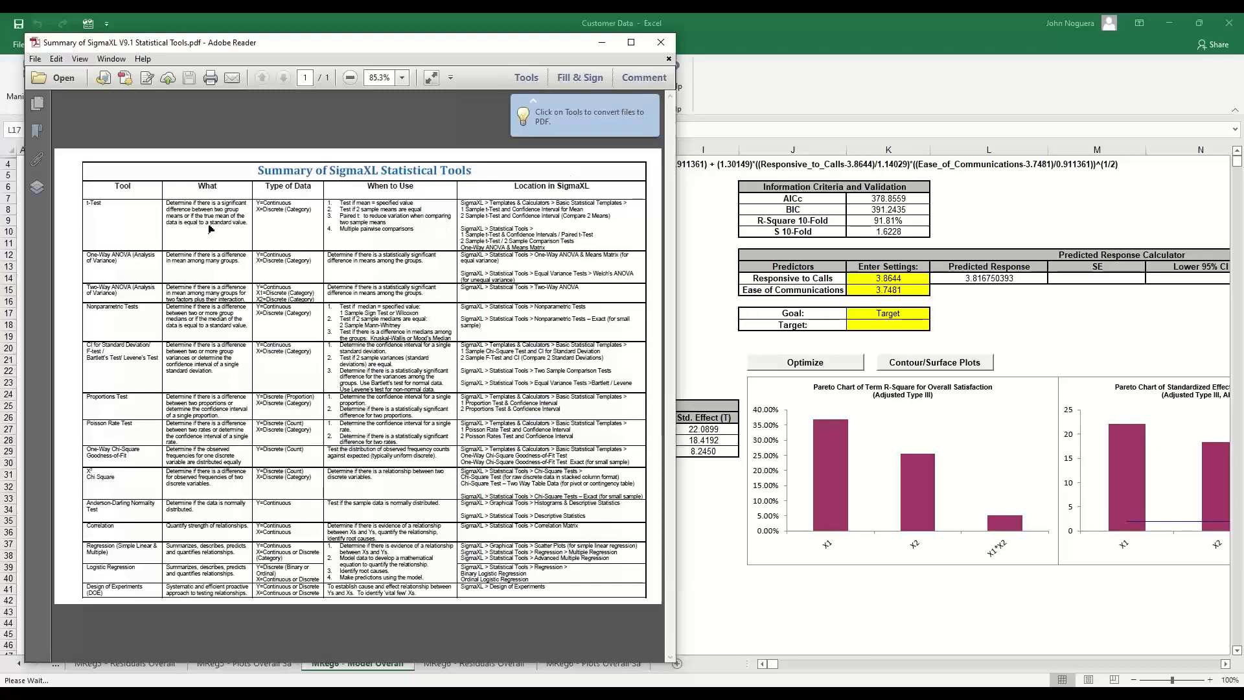
left_click(597, 47)
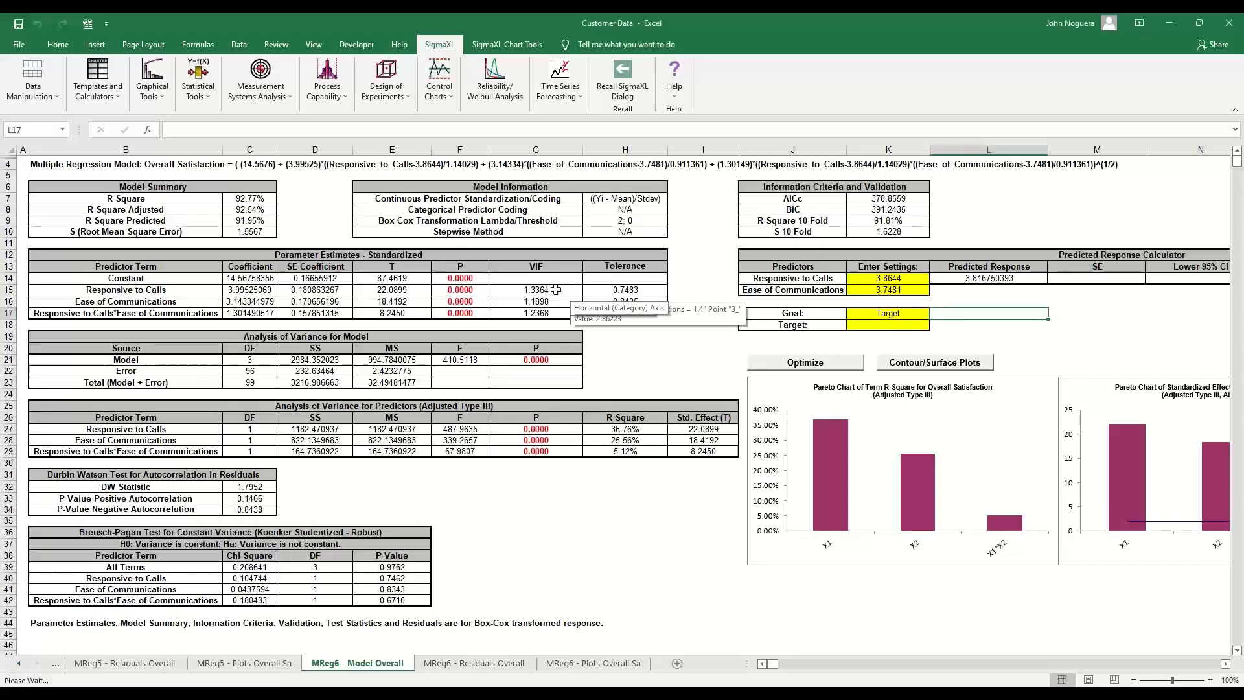
Go back to the first regression's output and review the MReg1 model, residuals, and main effects and interaction plots sheets.
left_click(557, 292)
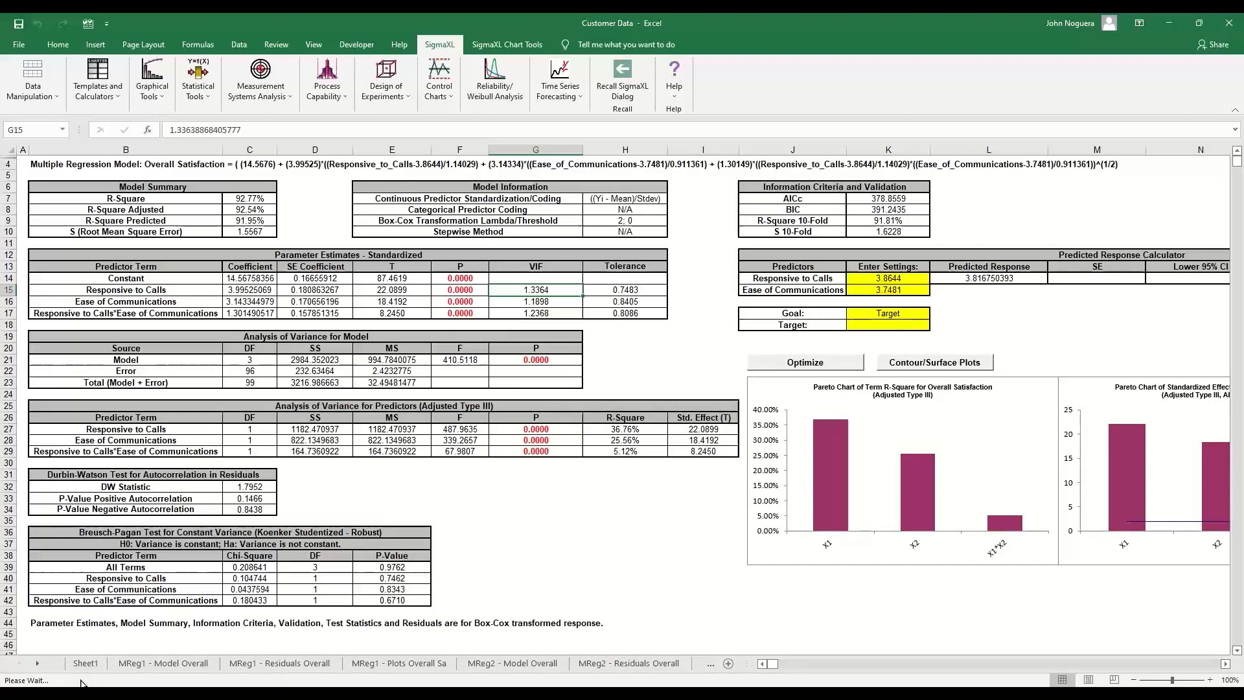
left_click(167, 669)
left_click(171, 672)
left_click(416, 672)
left_click(138, 672)
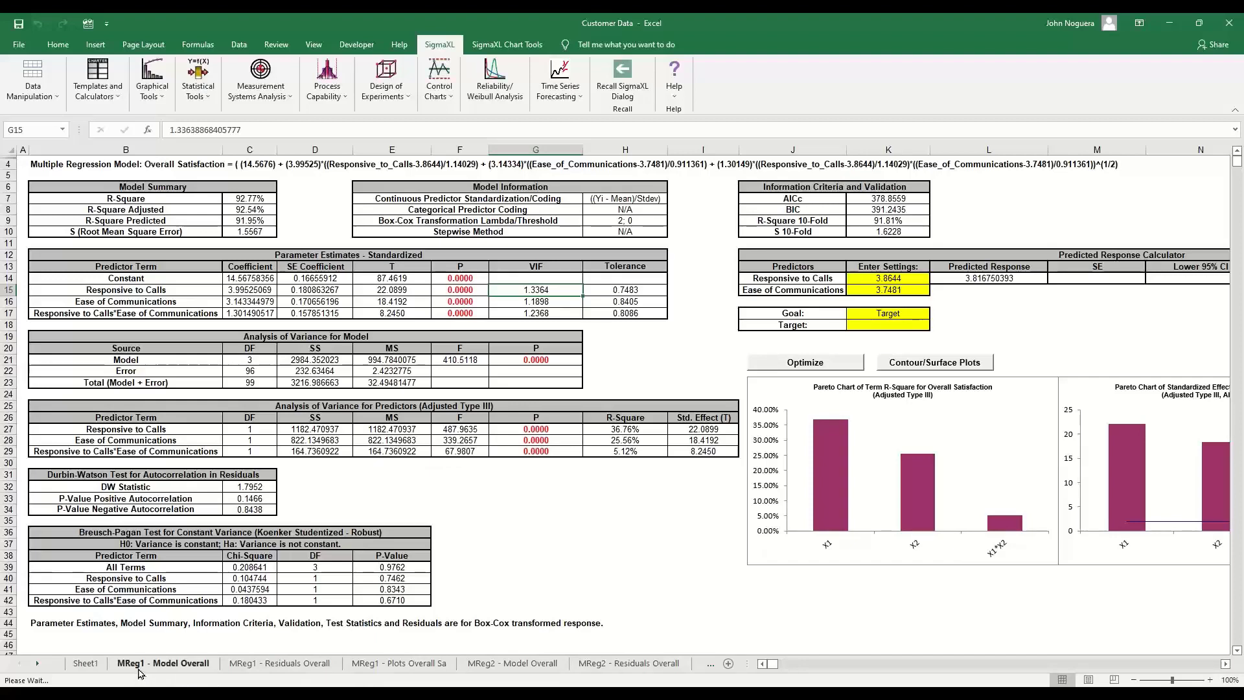
left_click(241, 670)
left_click(393, 670)
left_click(241, 671)
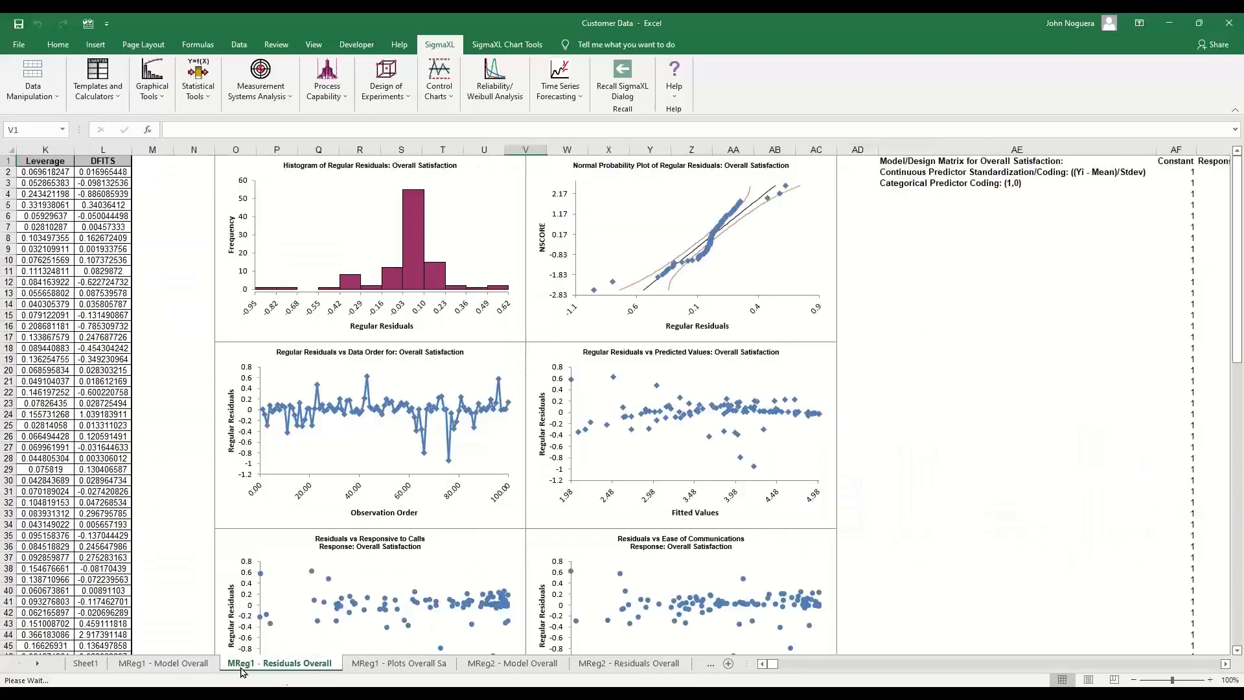
left_click(363, 671)
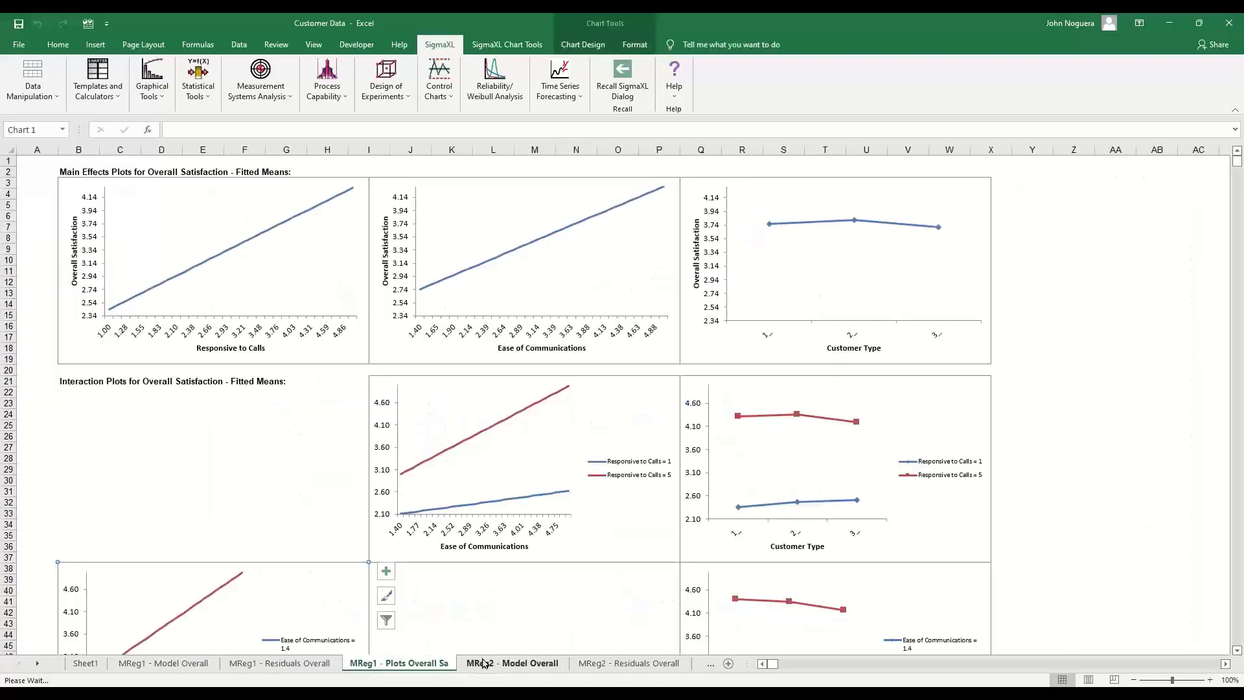
Review the MReg2 model, residuals and effects plots sheets, plus the MReg1 contour and 3D surface plots.
left_click(483, 662)
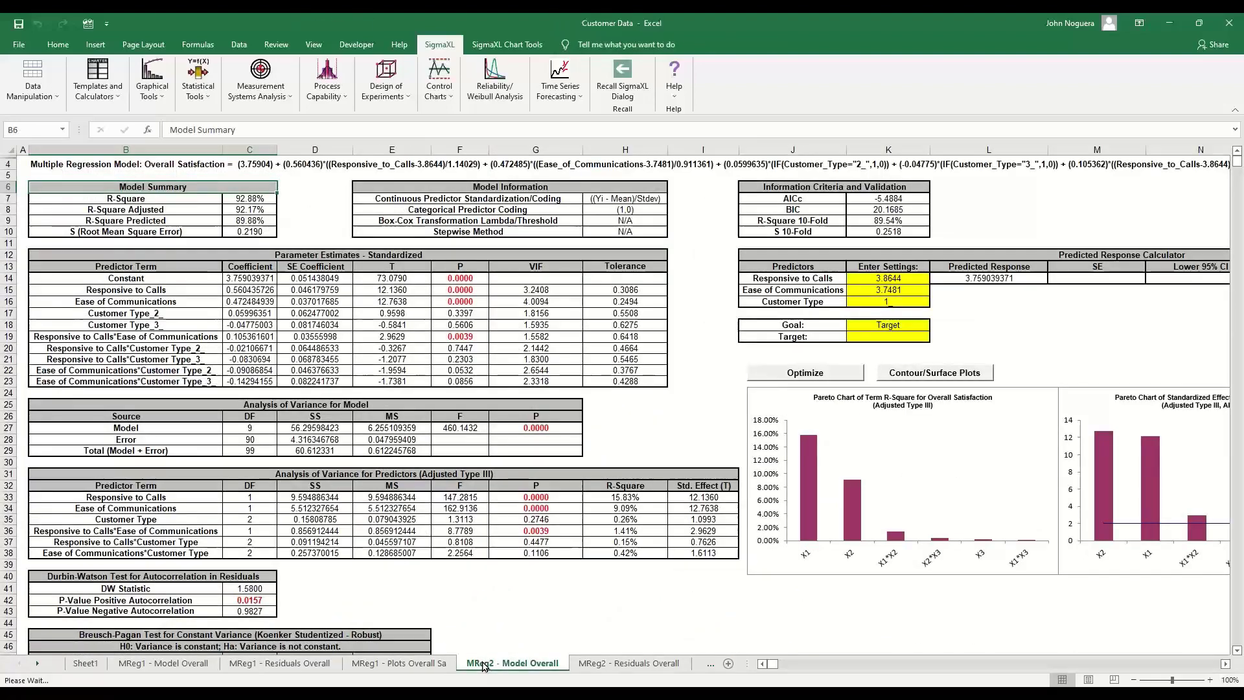
left_click(599, 668)
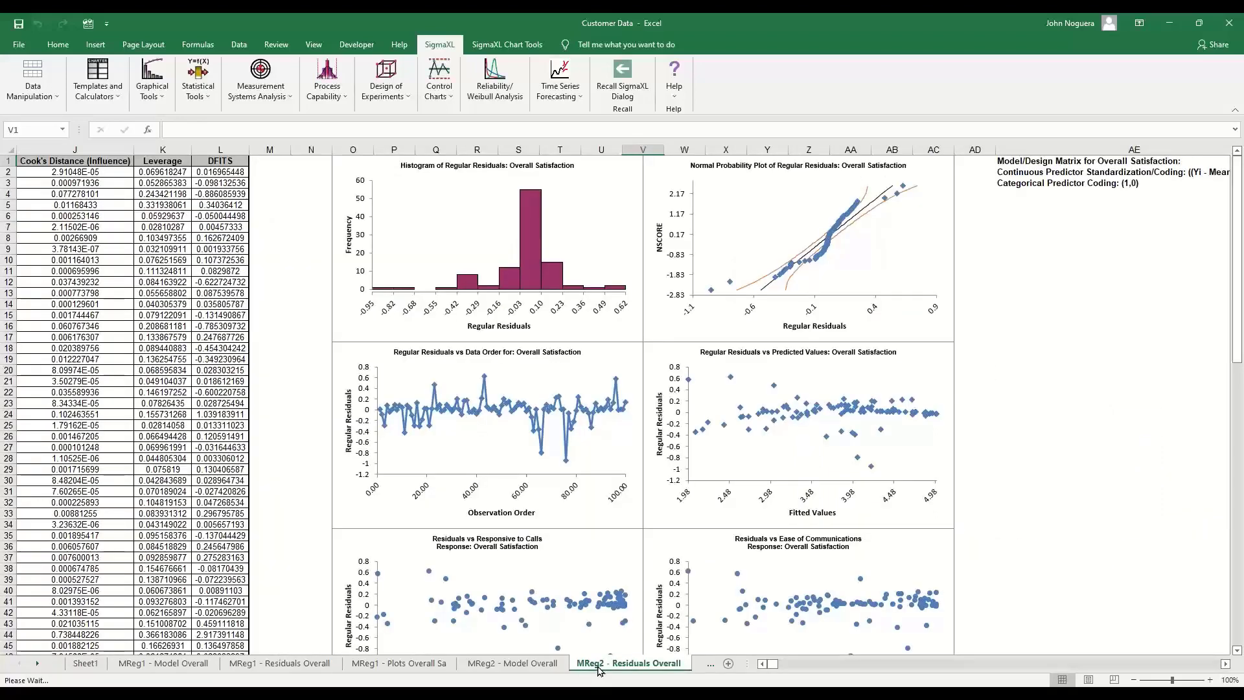
left_click(695, 666)
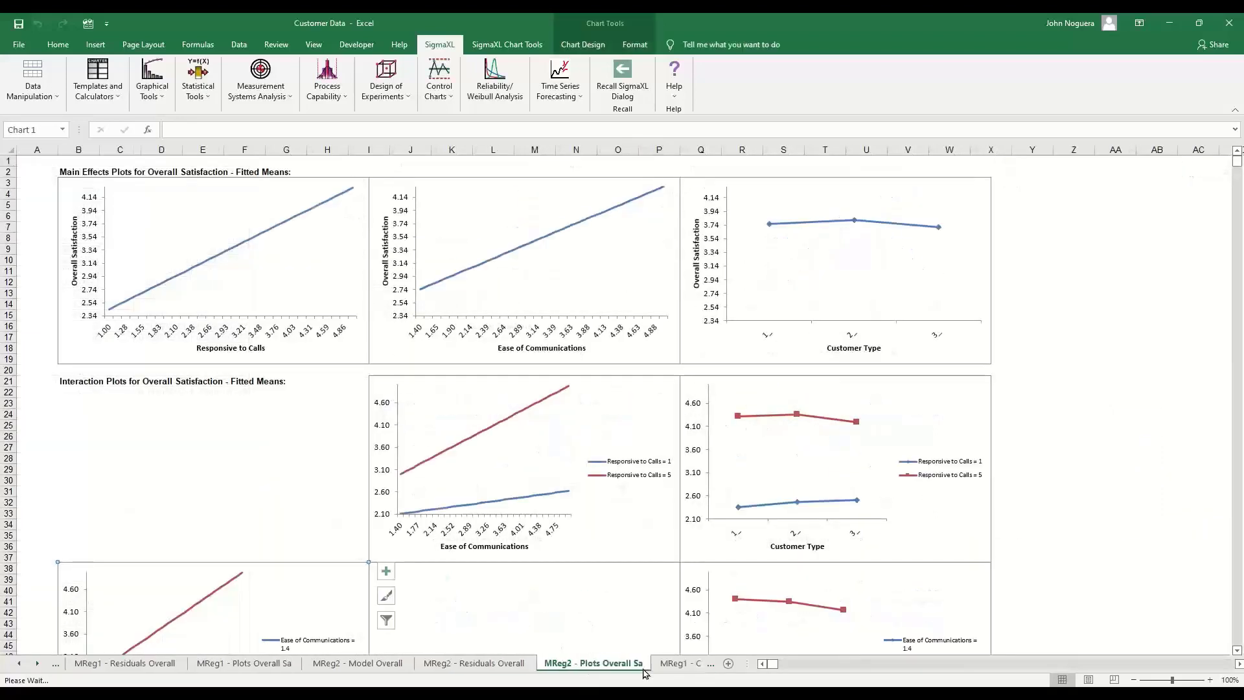
left_click(674, 664)
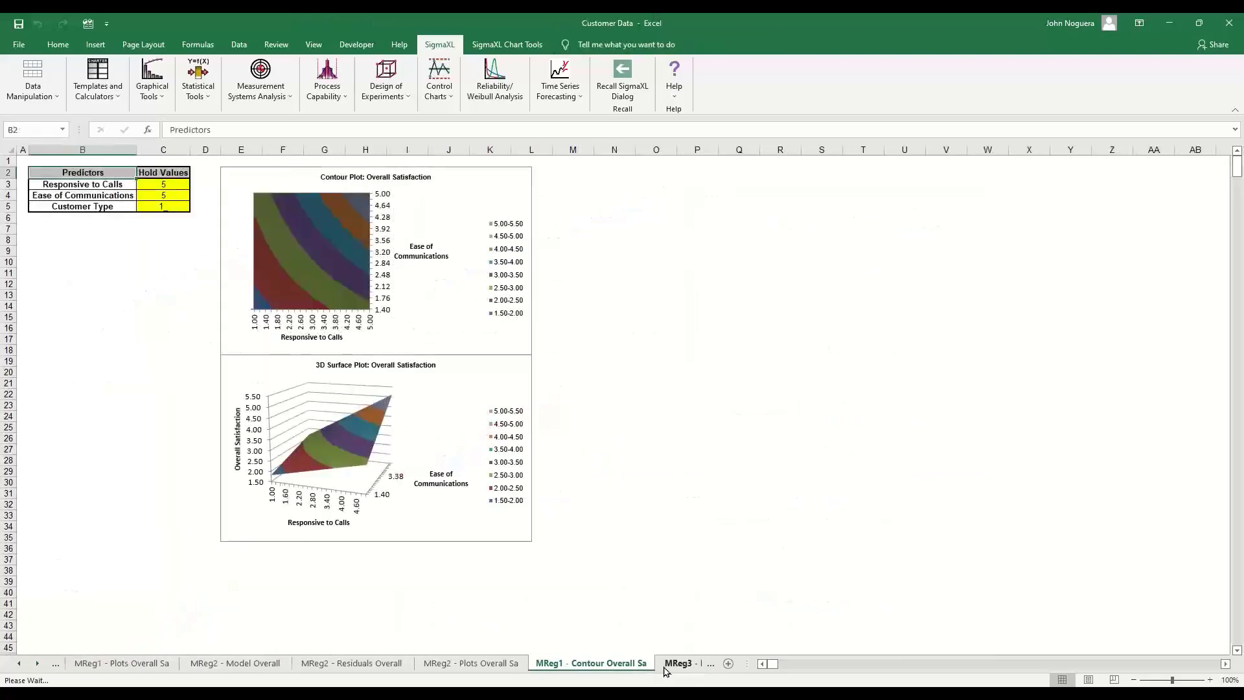